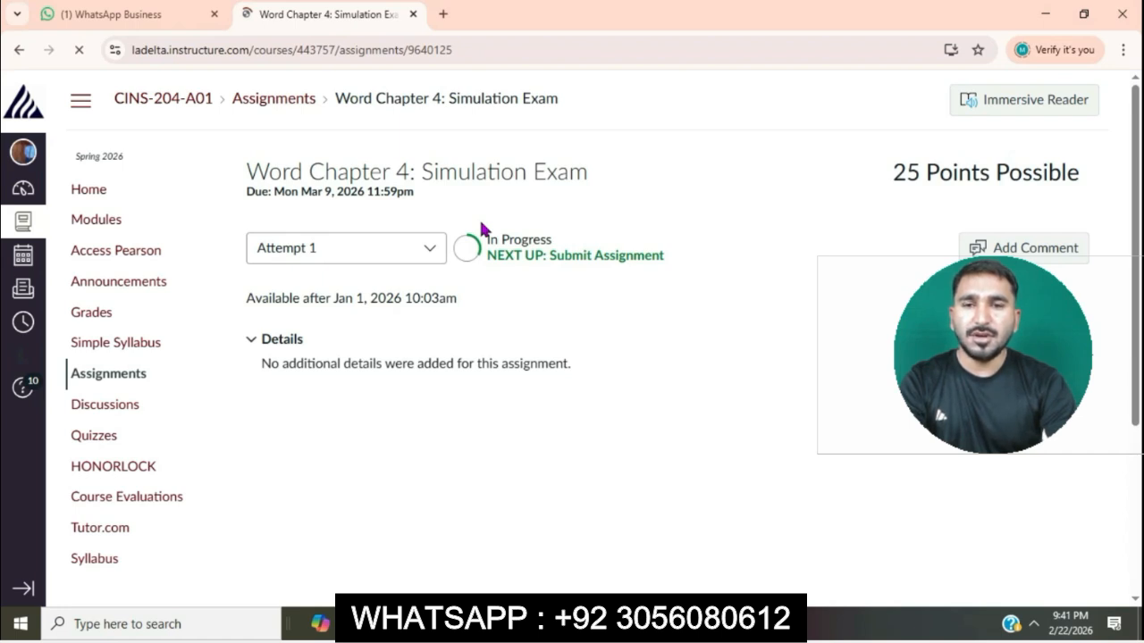
Open the Pearson course materials from the Word Chapter 4: Simulation Exam assignment page.
{"action": "left_click", "coordinate": [436, 104]}
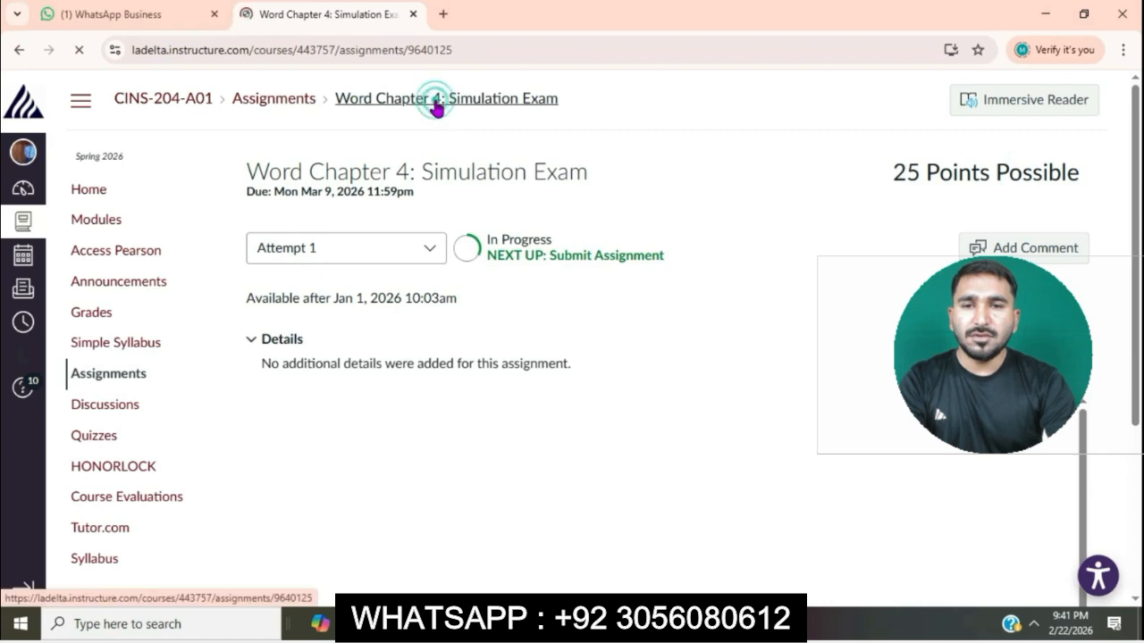
{"action": "scroll", "coordinate": [569, 367], "scroll_direction": "down", "scroll_amount": 1}
{"action": "scroll", "coordinate": [565, 367], "scroll_direction": "down", "scroll_amount": 2}
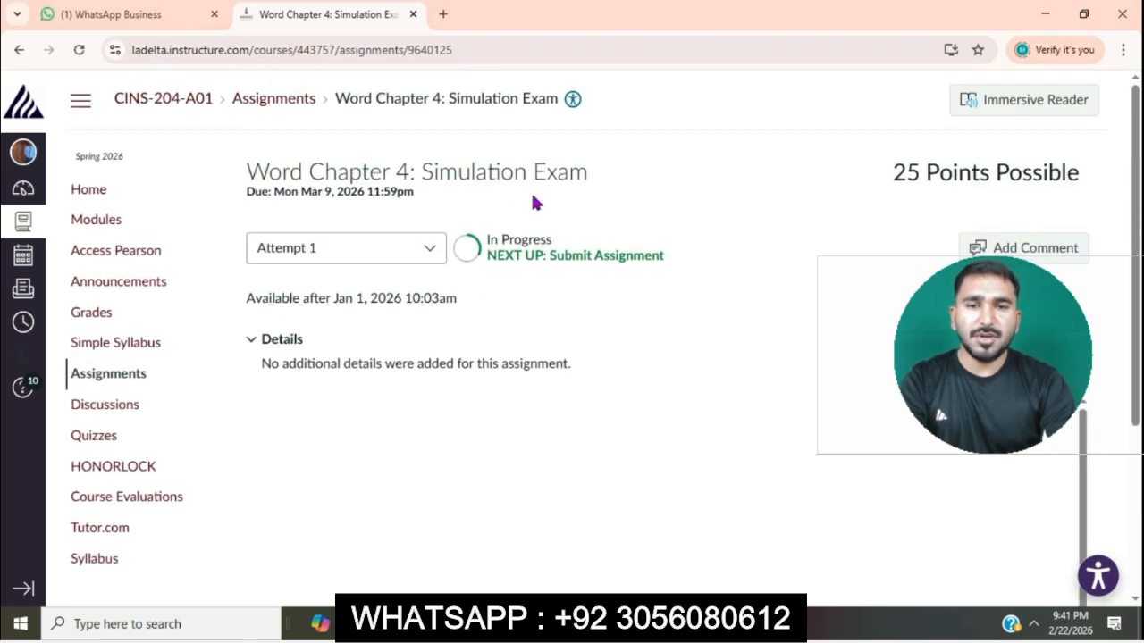
{"action": "left_click", "coordinate": [505, 100]}
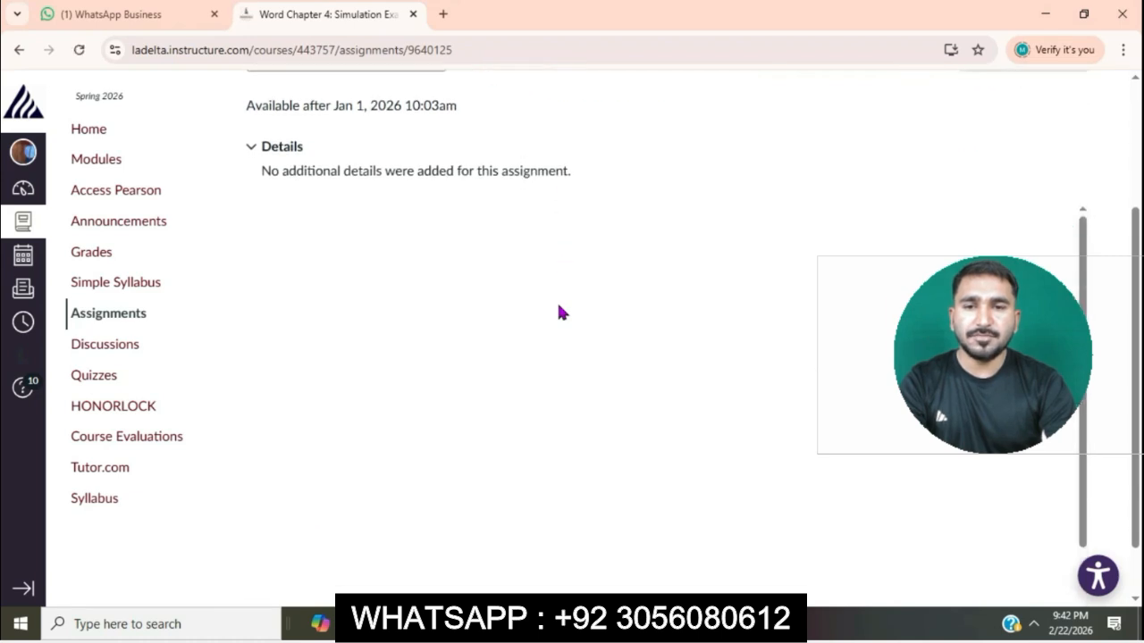
{"action": "scroll", "coordinate": [559, 312], "scroll_direction": "down", "scroll_amount": 3}
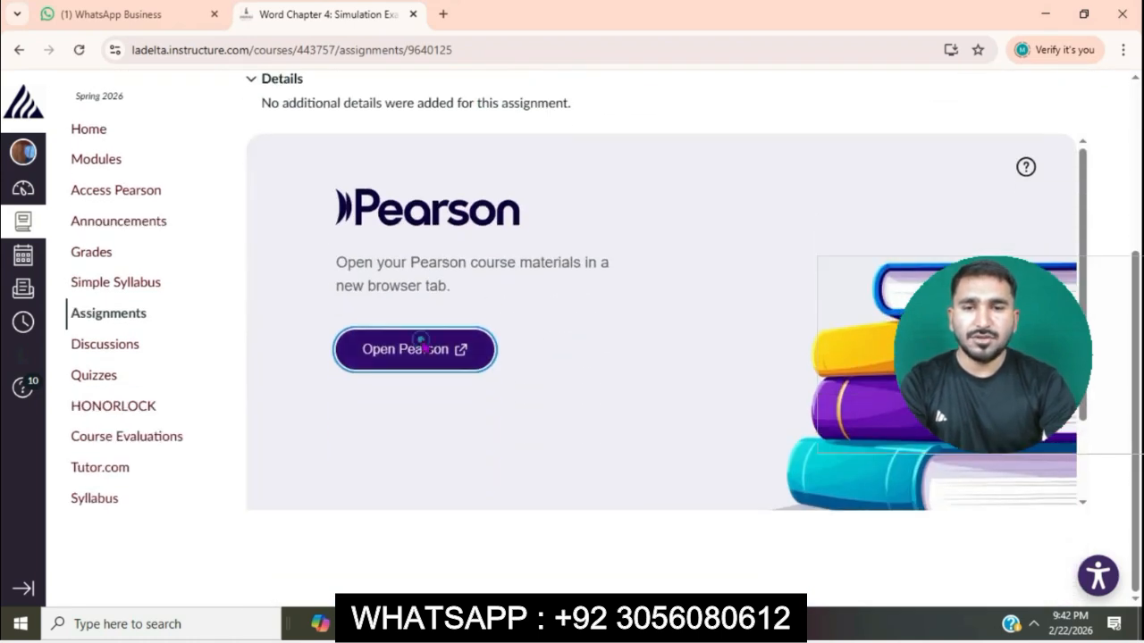
{"action": "left_click", "coordinate": [420, 343]}
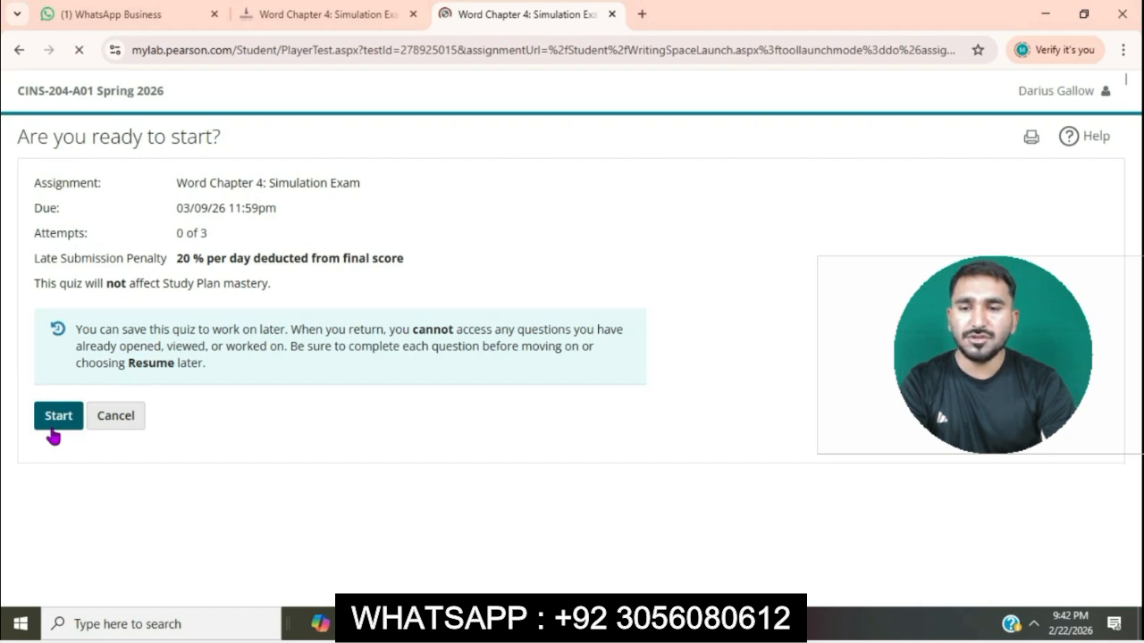
Start the Word Chapter 4 exam attempt and launch its simulation in a maximized window.
{"action": "left_click", "coordinate": [54, 434]}
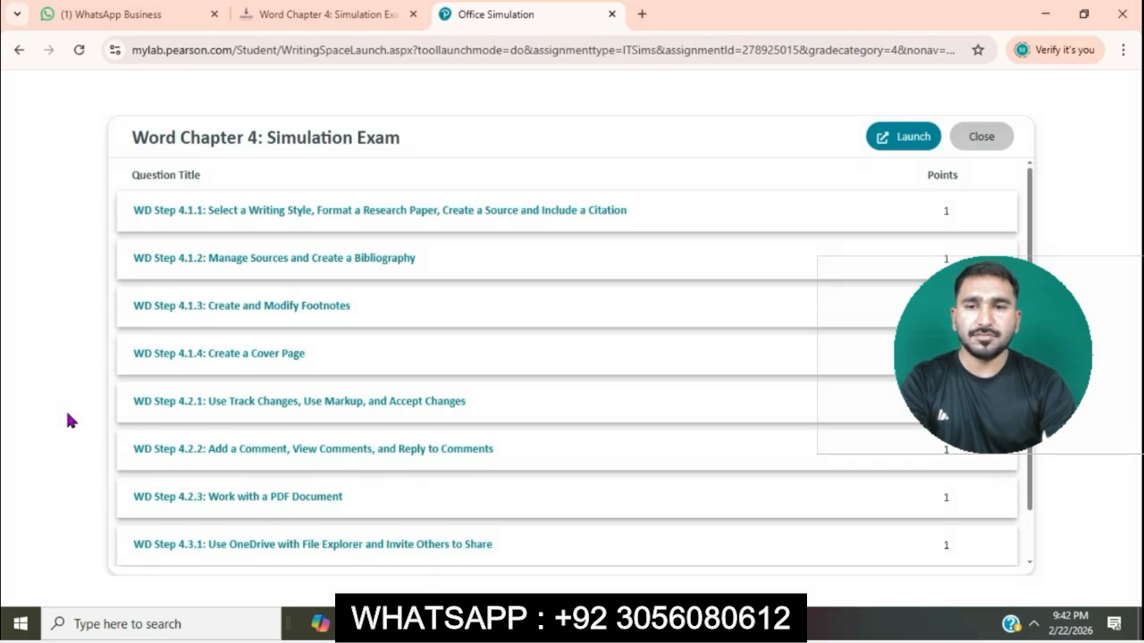
{"action": "left_click", "coordinate": [912, 148]}
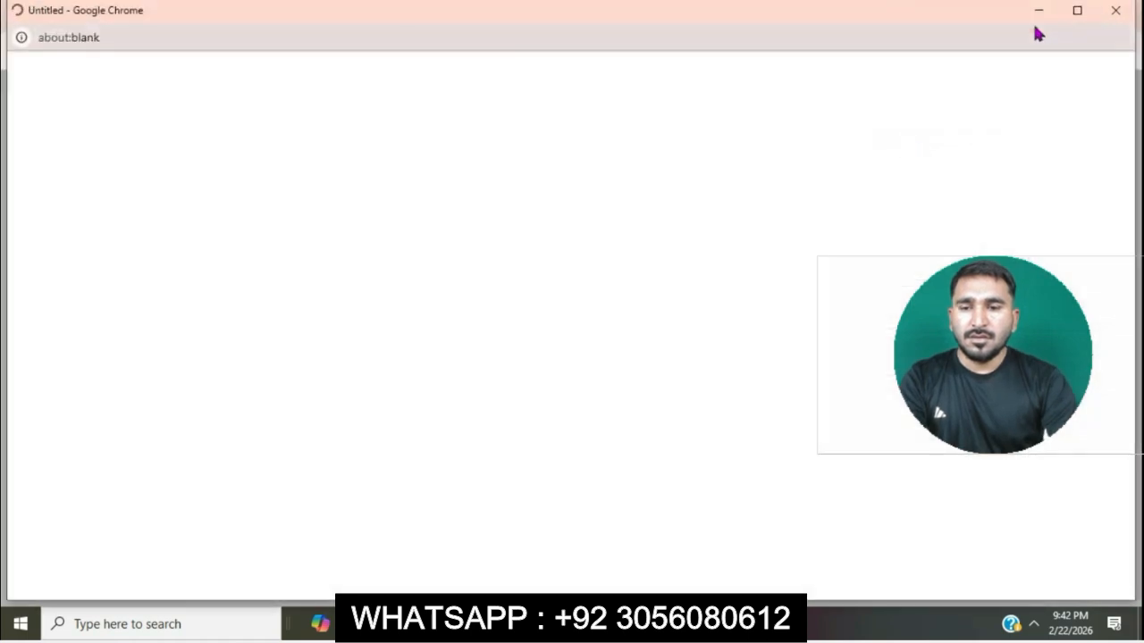
{"action": "left_click", "coordinate": [1077, 12]}
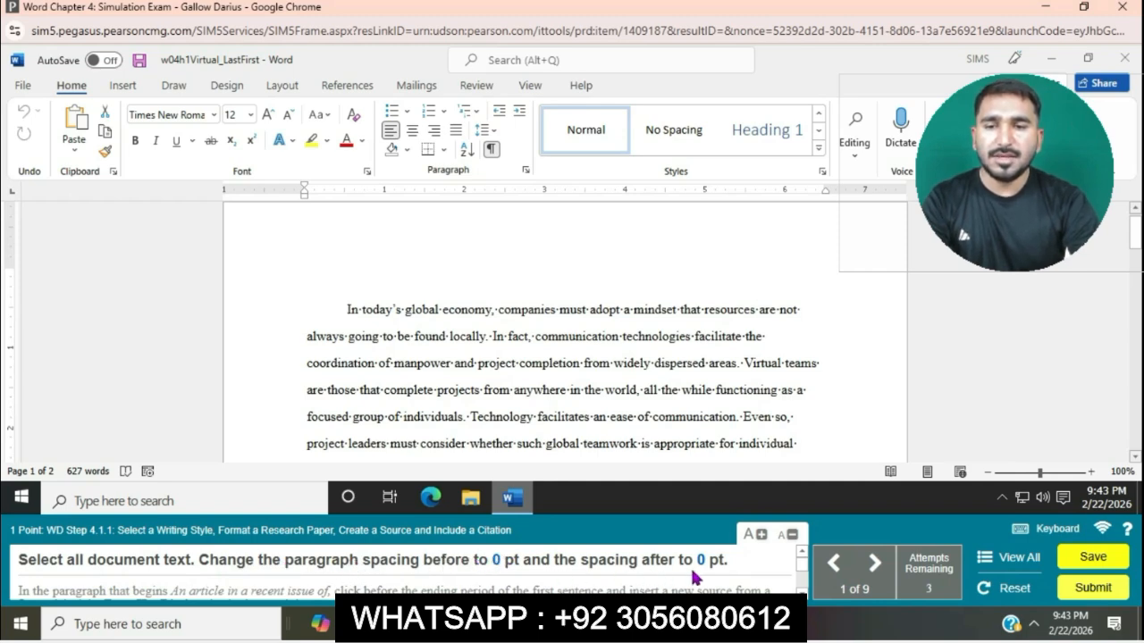
Set the paragraph spacing before to 0 pt for all of the document text.
{"action": "key", "text": "ctrl+a"}
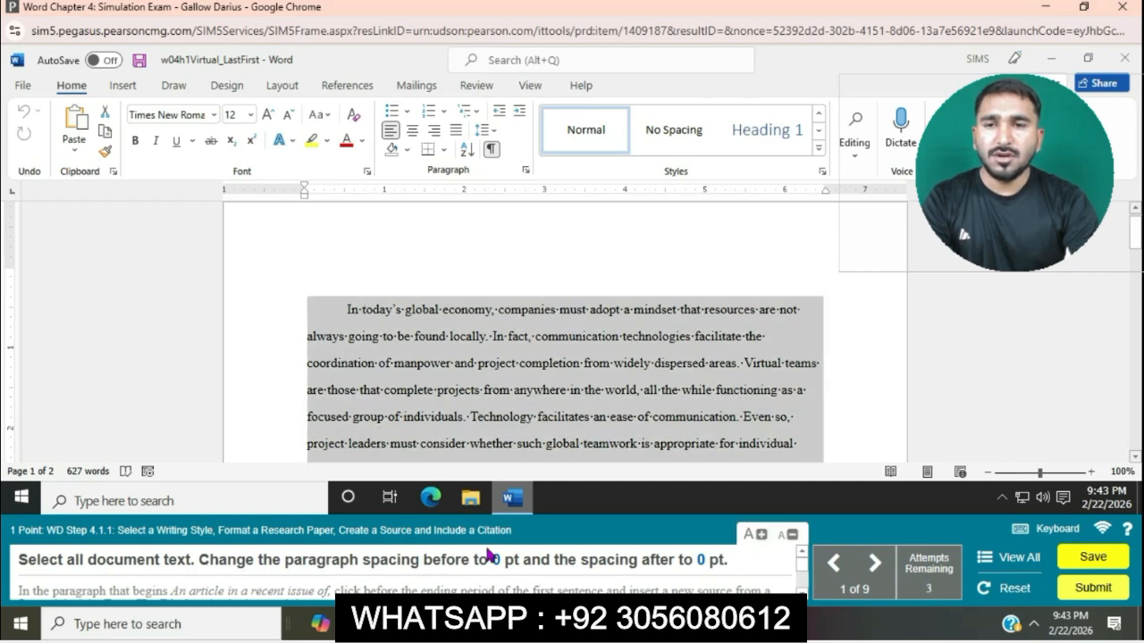
{"action": "left_click", "coordinate": [526, 170]}
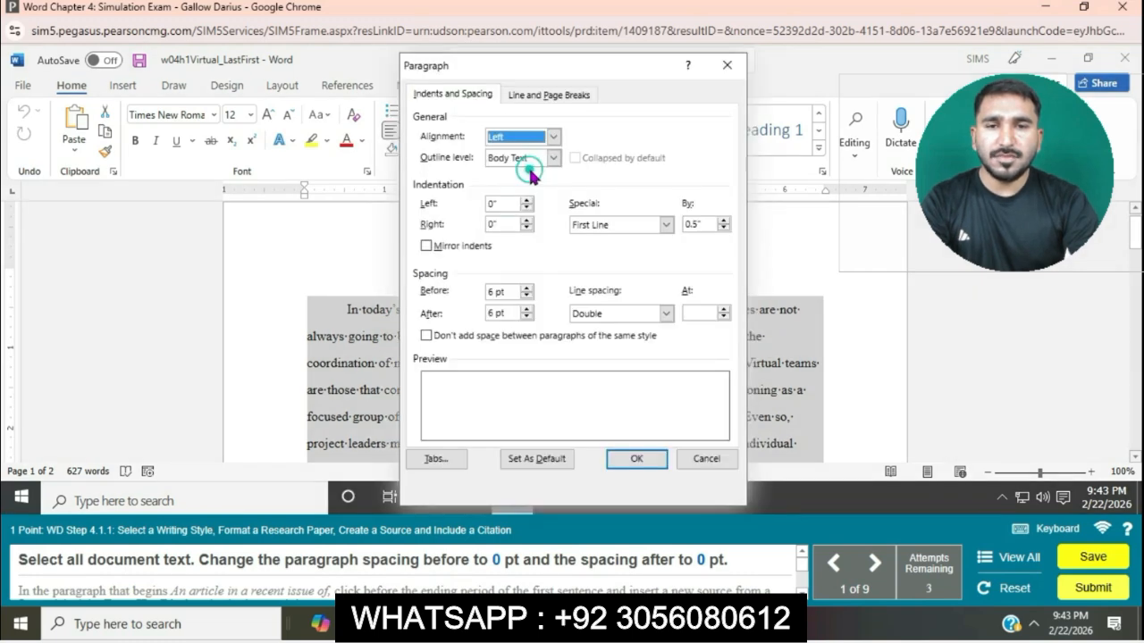
{"action": "left_click", "coordinate": [527, 295]}
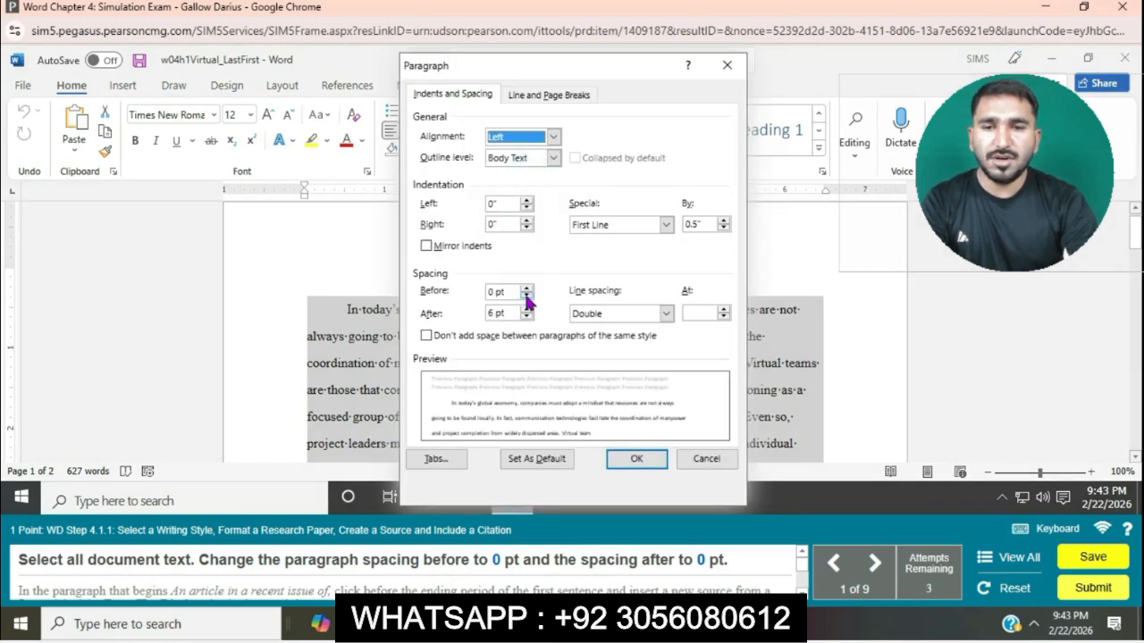
{"action": "left_click", "coordinate": [527, 296]}
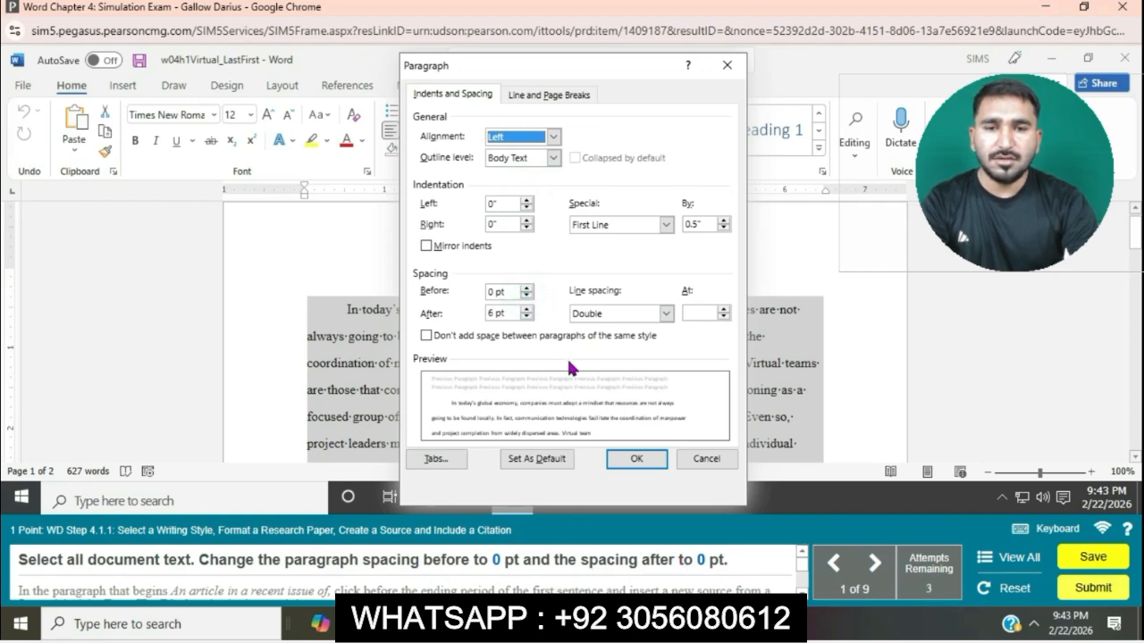
{"action": "left_click", "coordinate": [636, 460]}
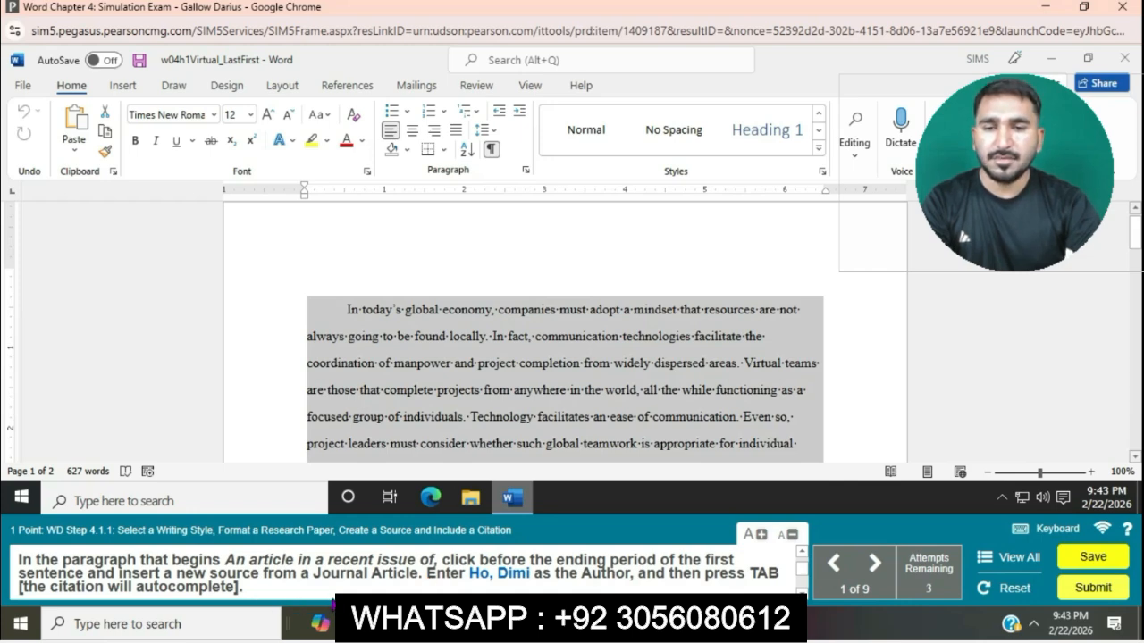
Begin a new citation source before the ending period of the first sentence in the paragraph beginning "An article in a recent issue of".
{"action": "left_click", "coordinate": [527, 356]}
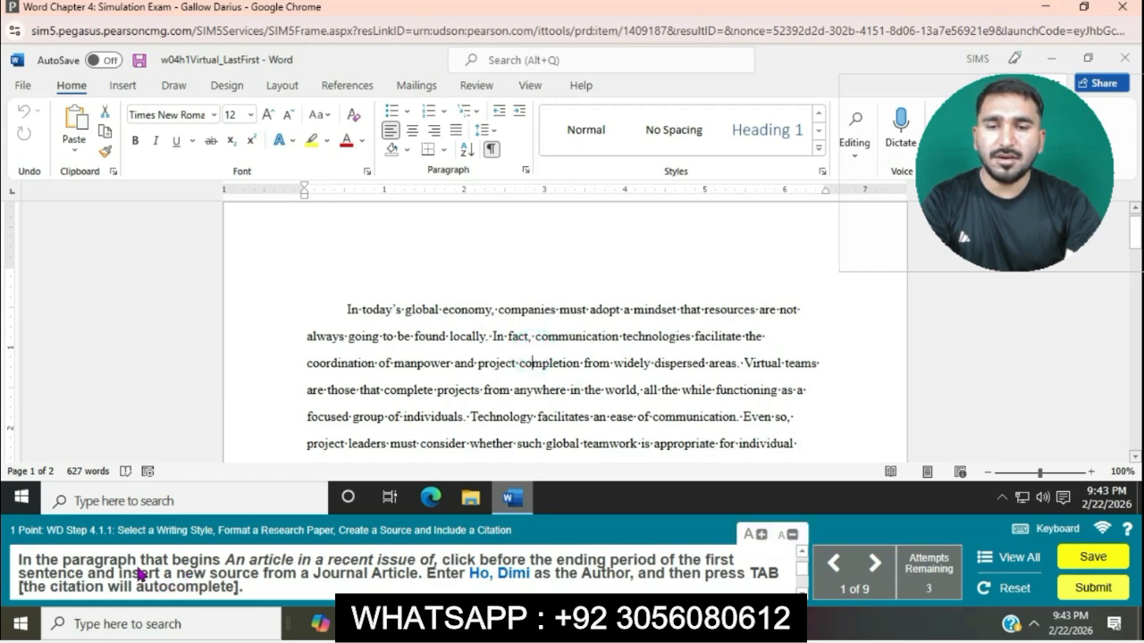
{"action": "scroll", "coordinate": [554, 385], "scroll_direction": "down", "scroll_amount": 2}
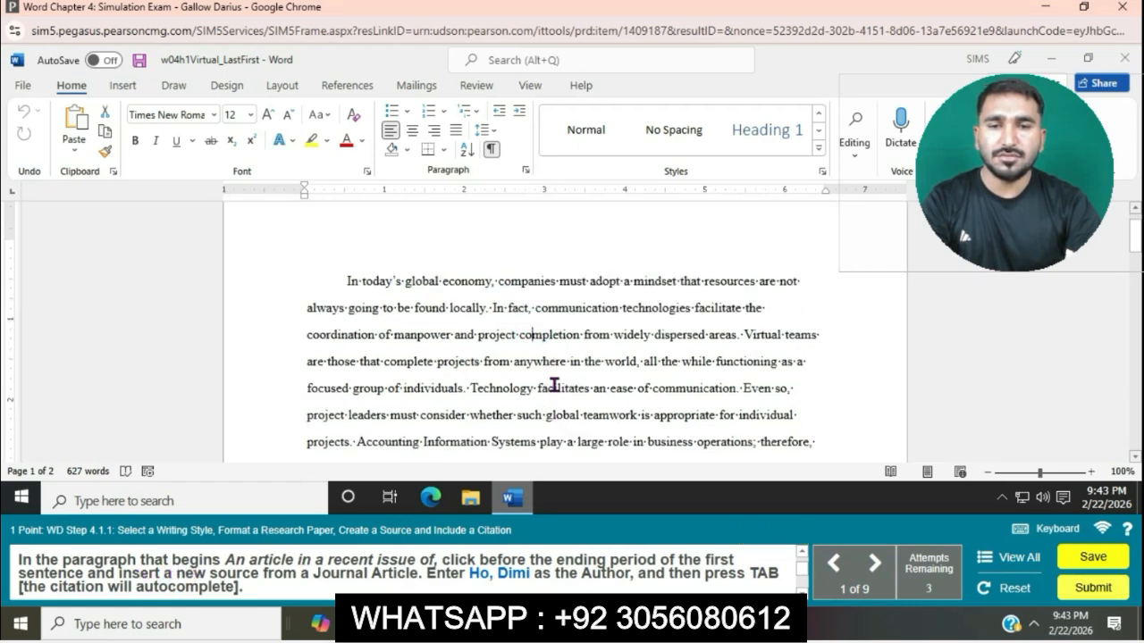
{"action": "scroll", "coordinate": [555, 384], "scroll_direction": "down", "scroll_amount": 3}
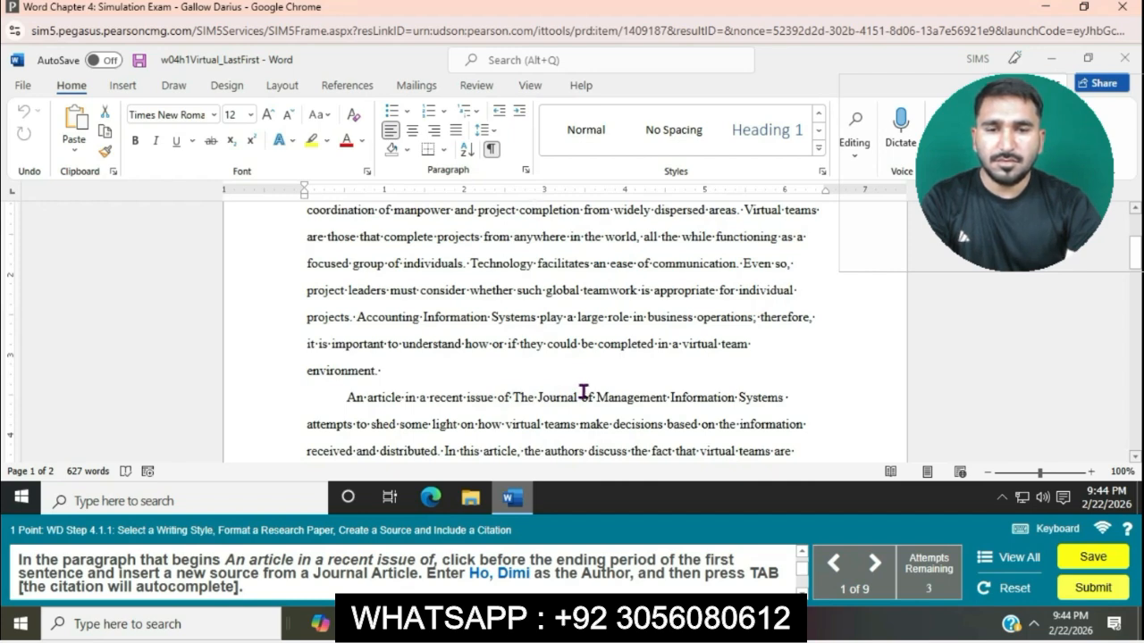
{"action": "scroll", "coordinate": [560, 401], "scroll_direction": "down", "scroll_amount": 1}
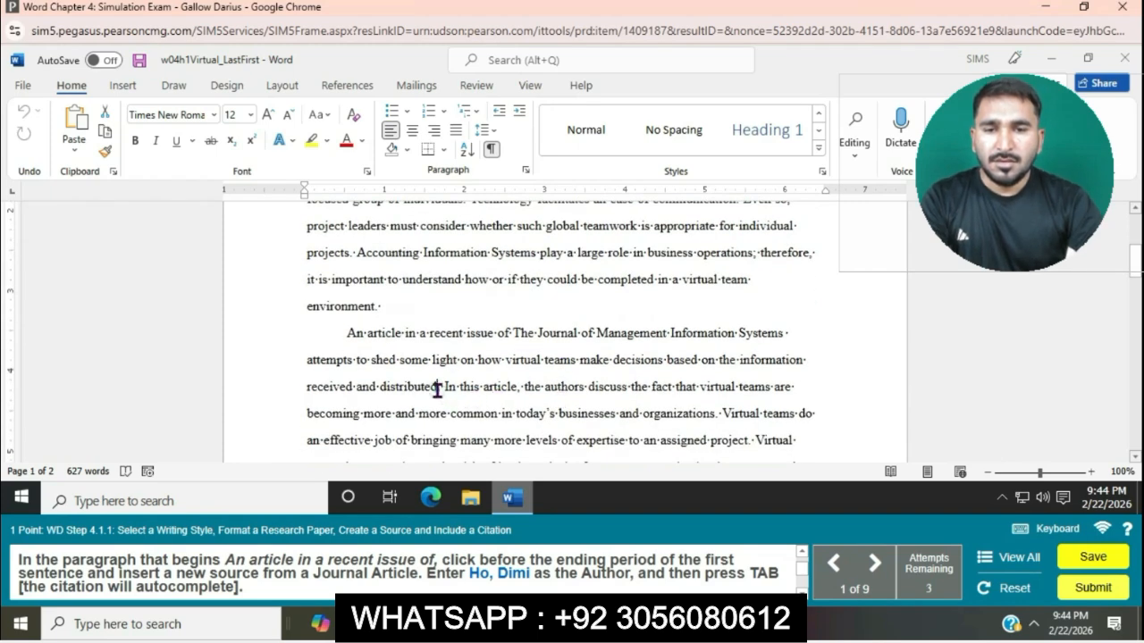
{"action": "left_click", "coordinate": [439, 387]}
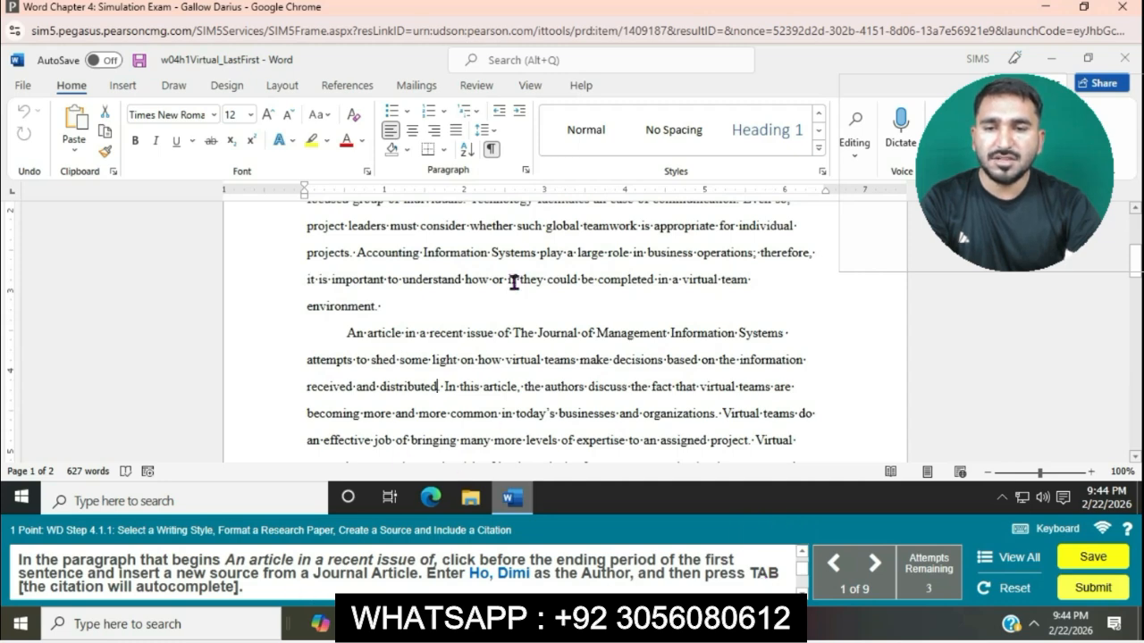
{"action": "left_click", "coordinate": [348, 86]}
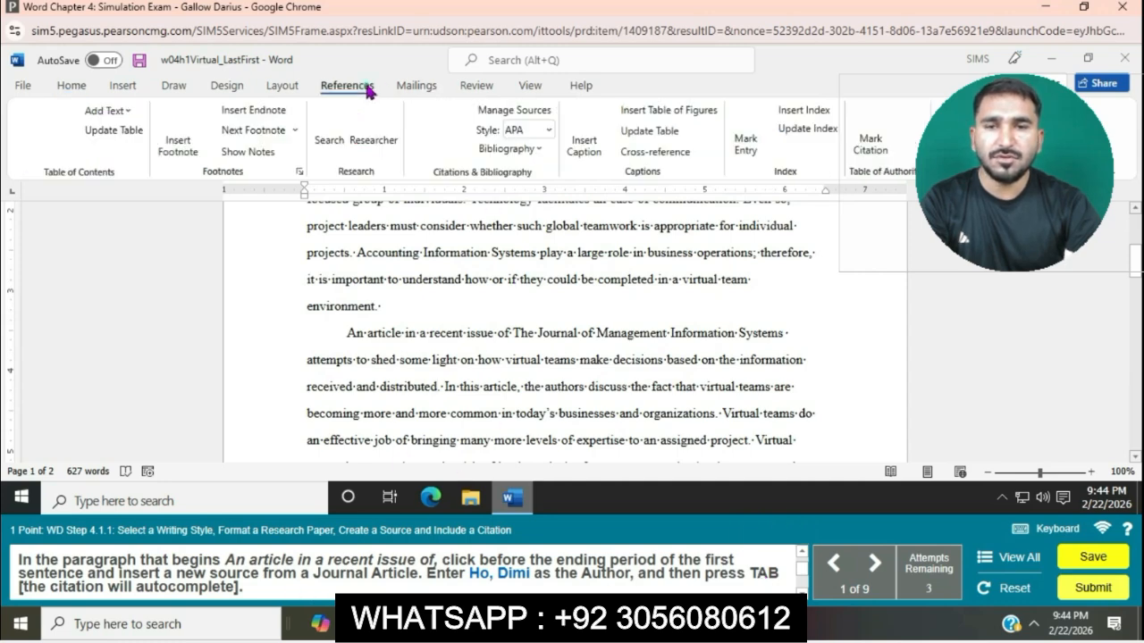
{"action": "left_click", "coordinate": [451, 147]}
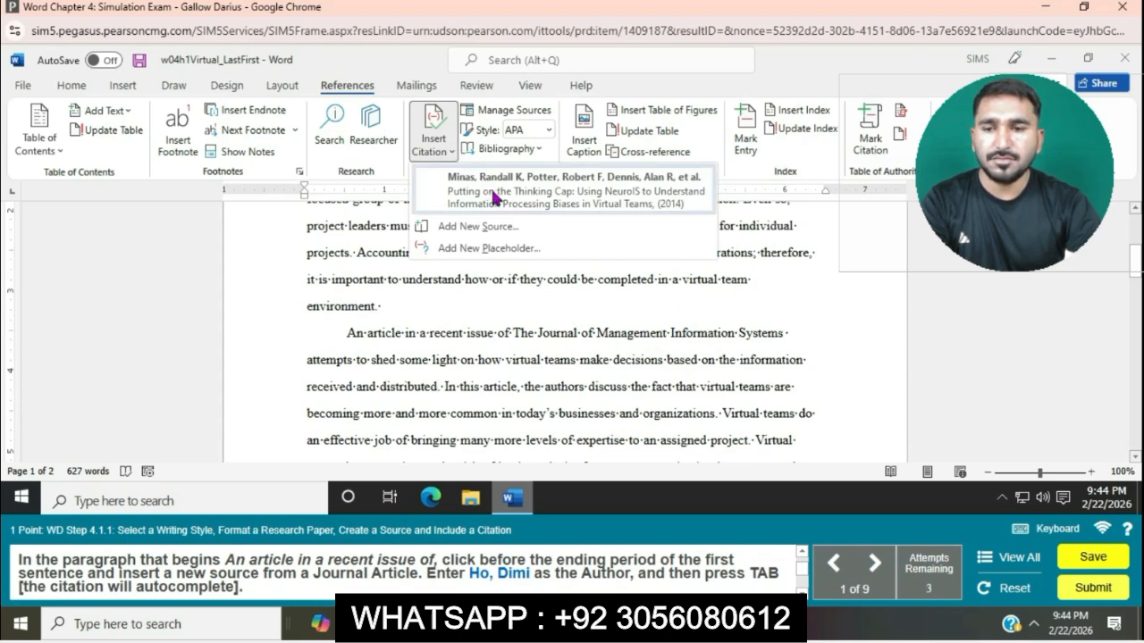
{"action": "left_click", "coordinate": [501, 227]}
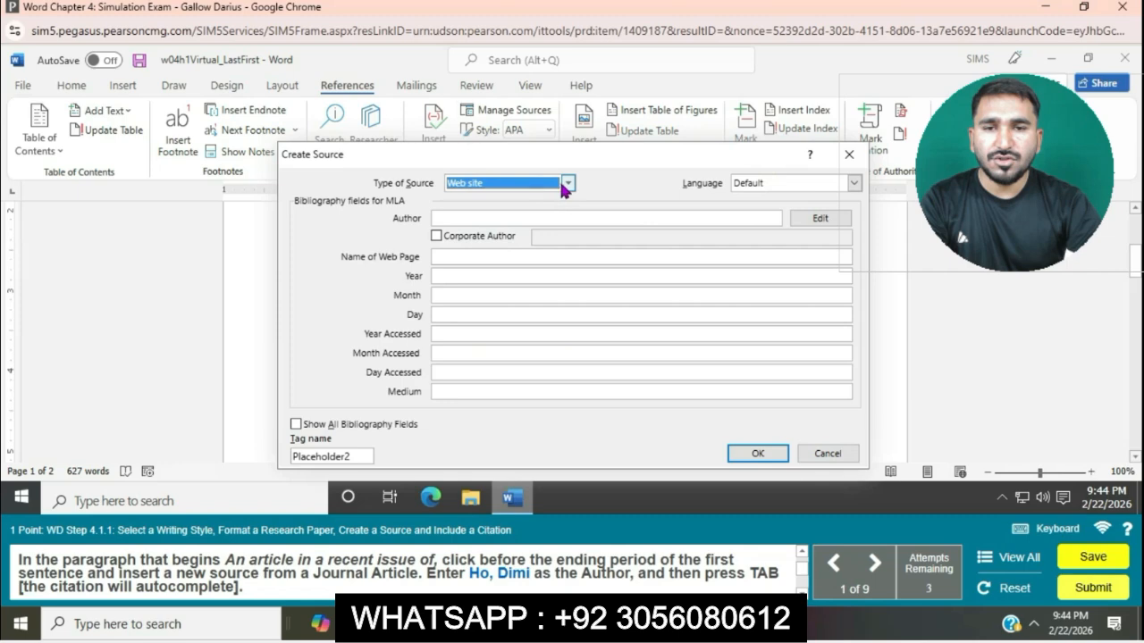
Set the new source's type to Journal Article and fill in the author given in the instructions.
{"action": "left_click", "coordinate": [567, 182]}
{"action": "left_click", "coordinate": [498, 210]}
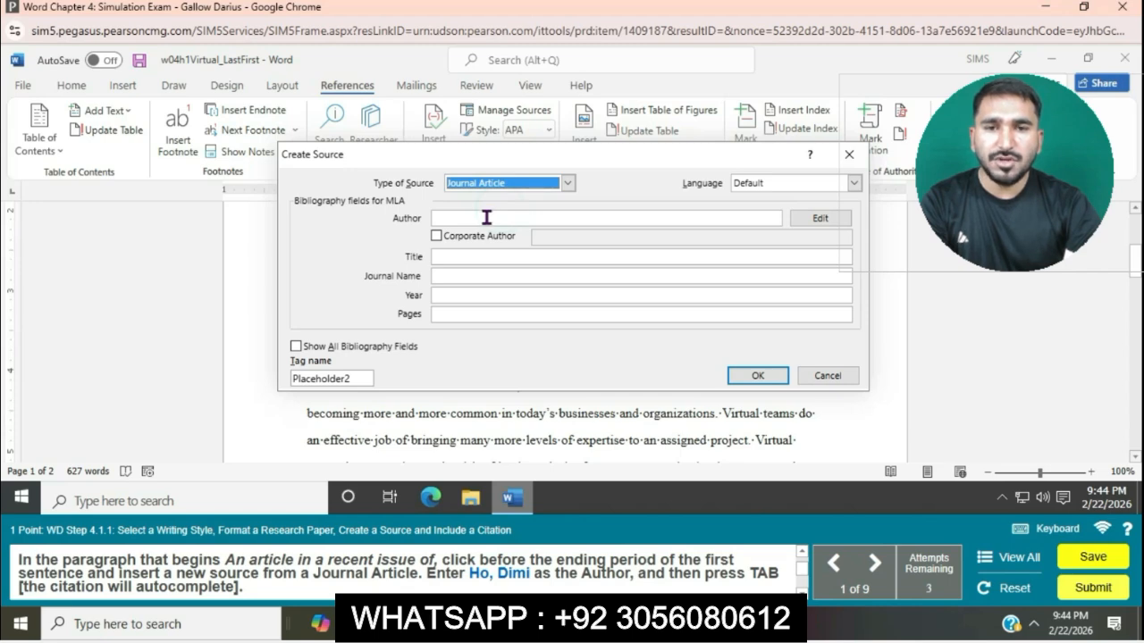
{"action": "left_click", "coordinate": [487, 218]}
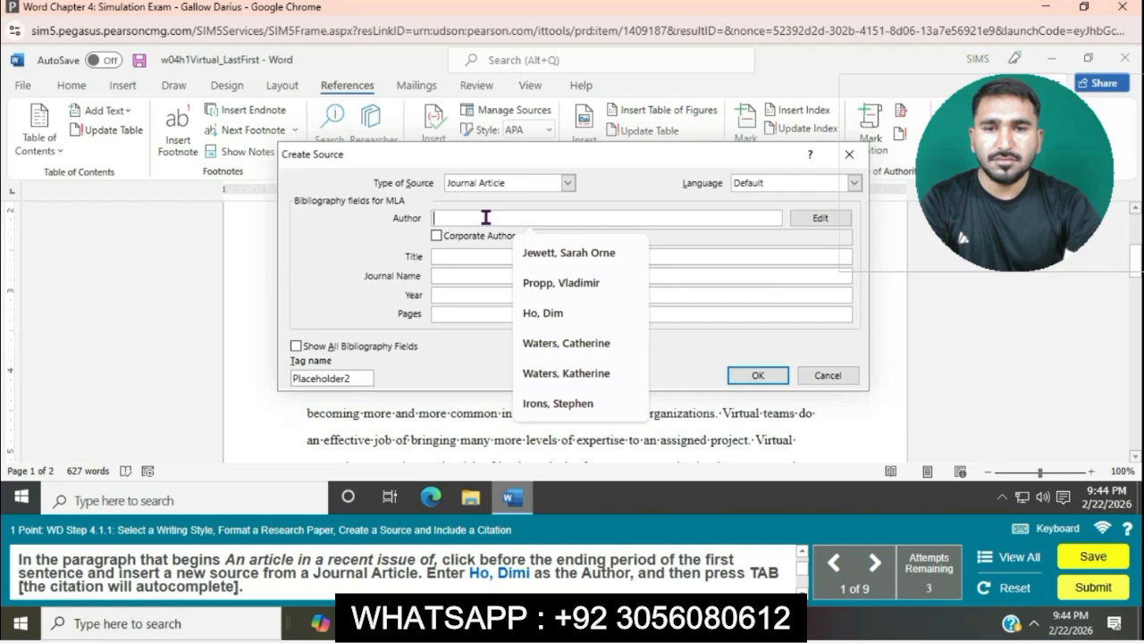
{"action": "left_click", "coordinate": [543, 313]}
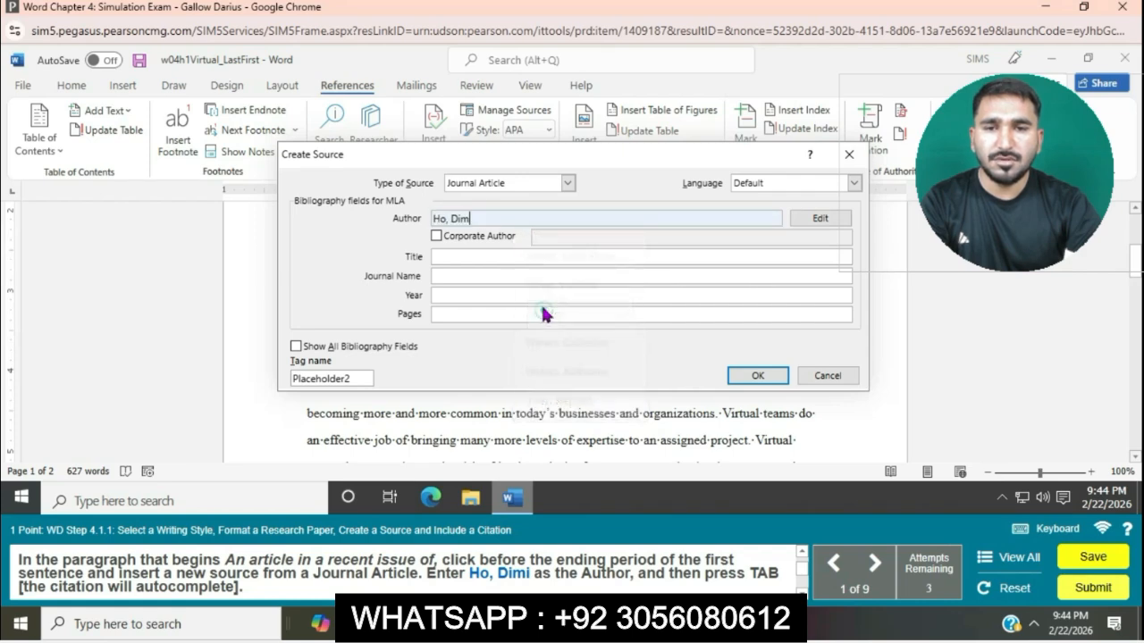
{"action": "key", "text": "Tab"}
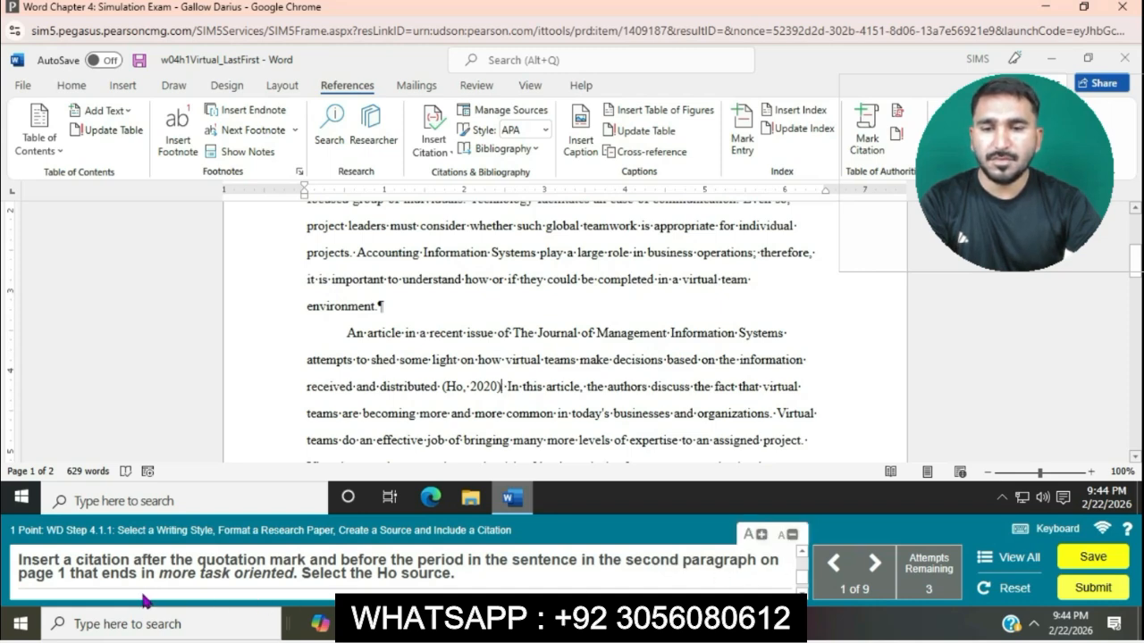
Insert a citation to the Working Together Apart (2020) source before the period of the second-paragraph sentence ending in "more task oriented".
{"action": "scroll", "coordinate": [554, 374], "scroll_direction": "down", "scroll_amount": 2}
{"action": "scroll", "coordinate": [554, 374], "scroll_direction": "down", "scroll_amount": 4}
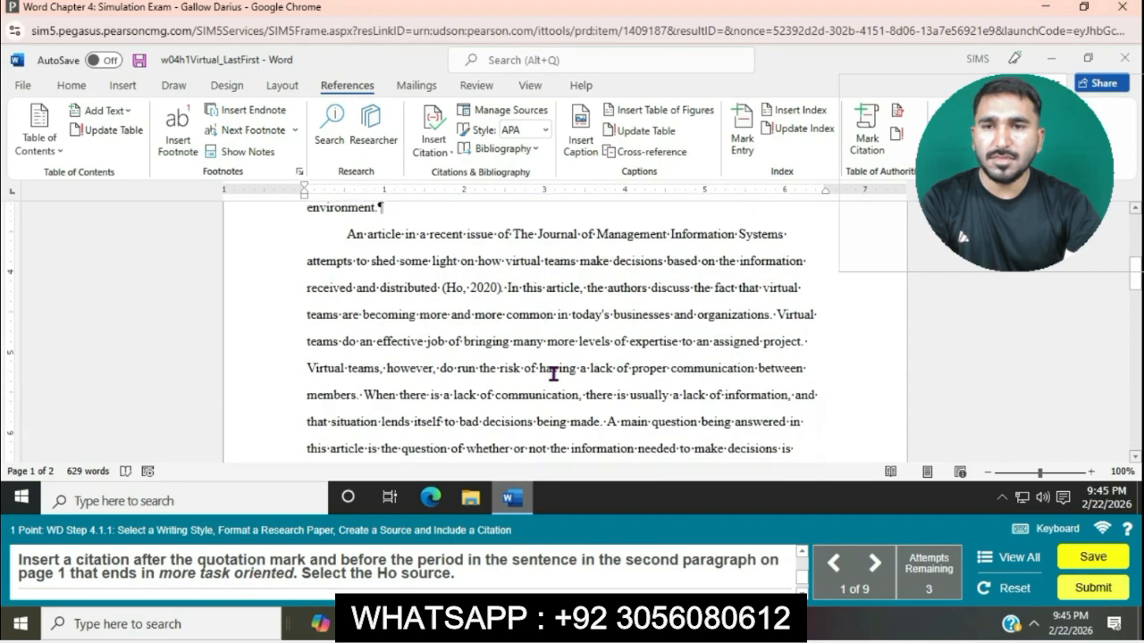
{"action": "scroll", "coordinate": [554, 374], "scroll_direction": "down", "scroll_amount": 2}
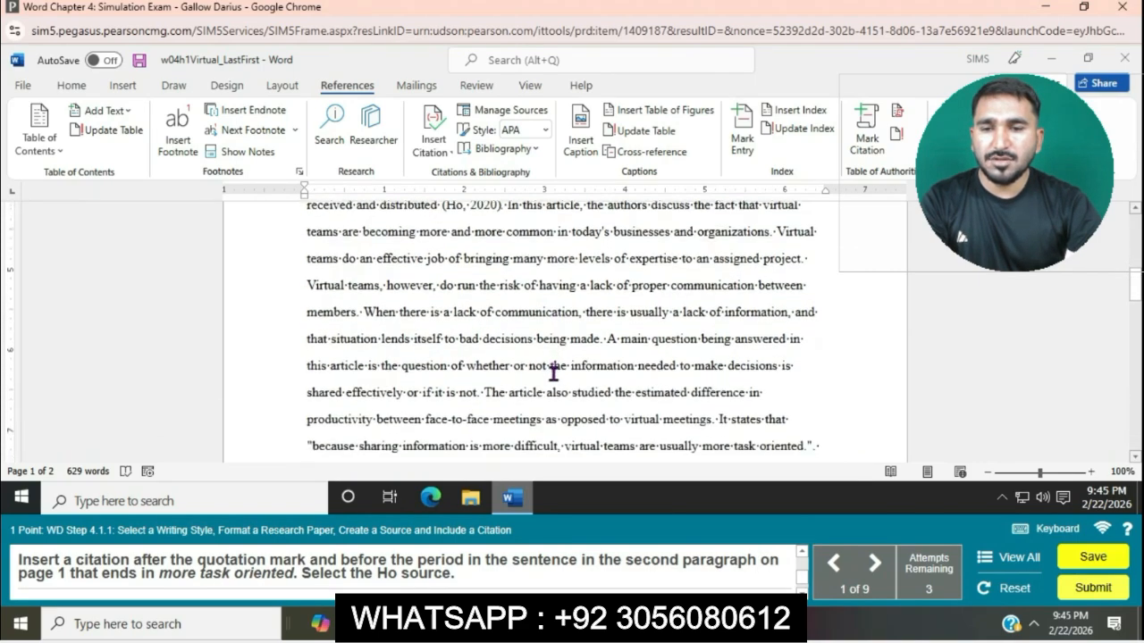
{"action": "scroll", "coordinate": [554, 374], "scroll_direction": "down", "scroll_amount": 2}
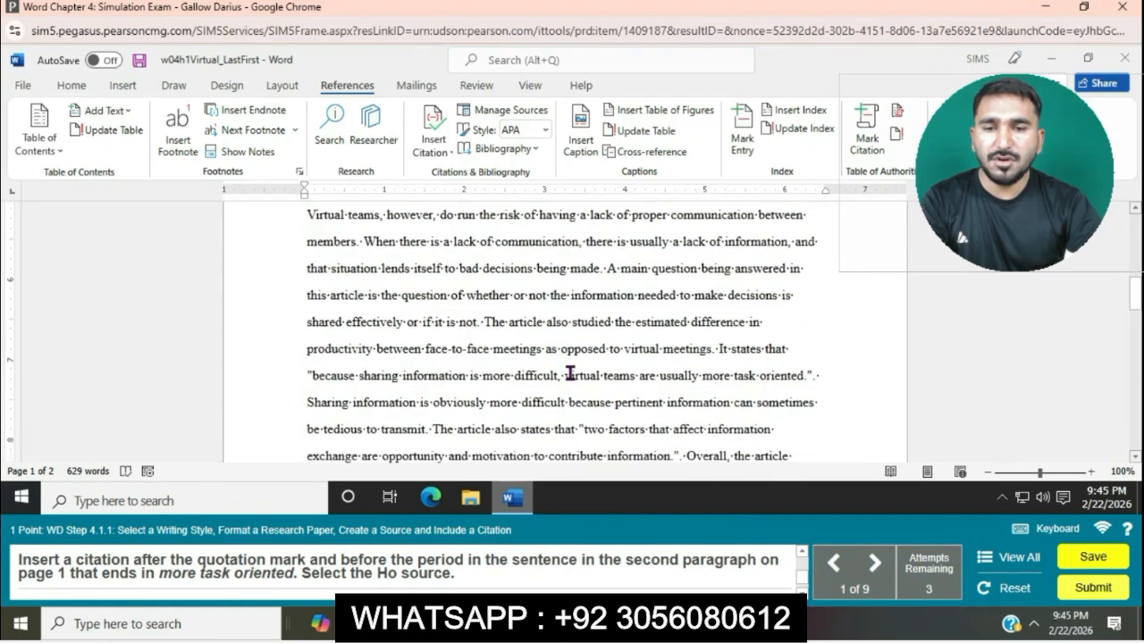
{"action": "left_click", "coordinate": [811, 377]}
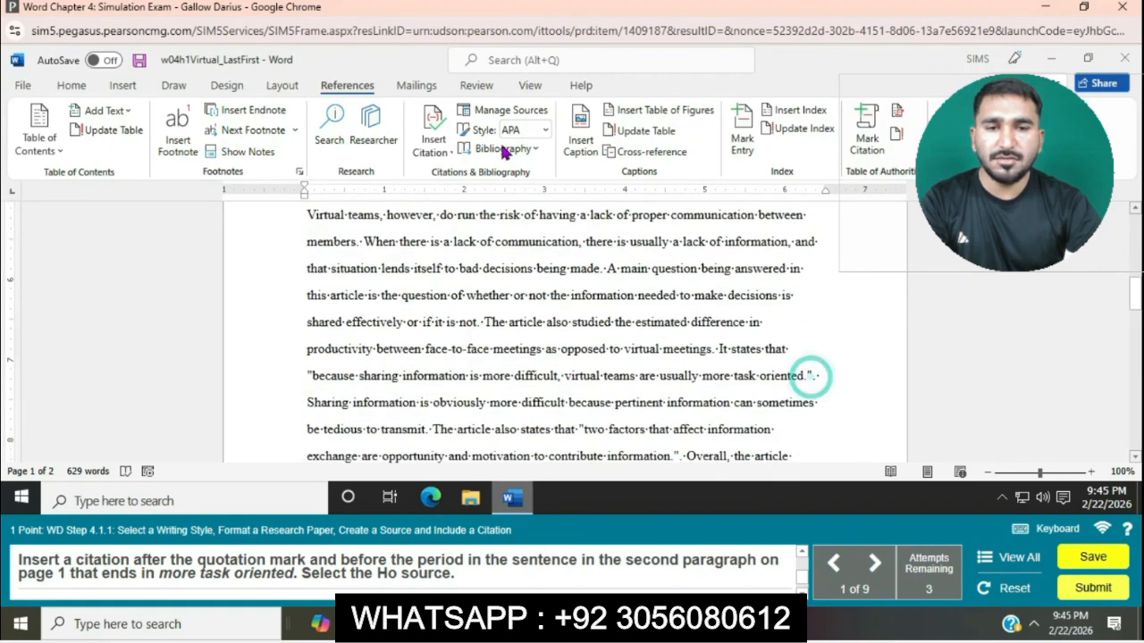
{"action": "left_click", "coordinate": [447, 150]}
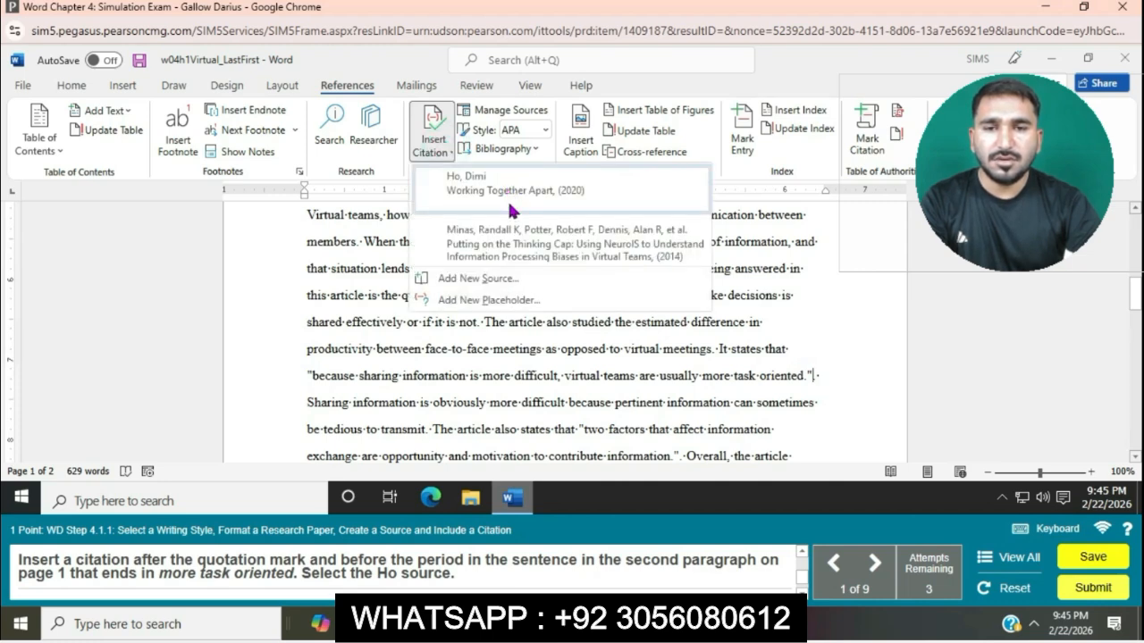
{"action": "left_click", "coordinate": [508, 199]}
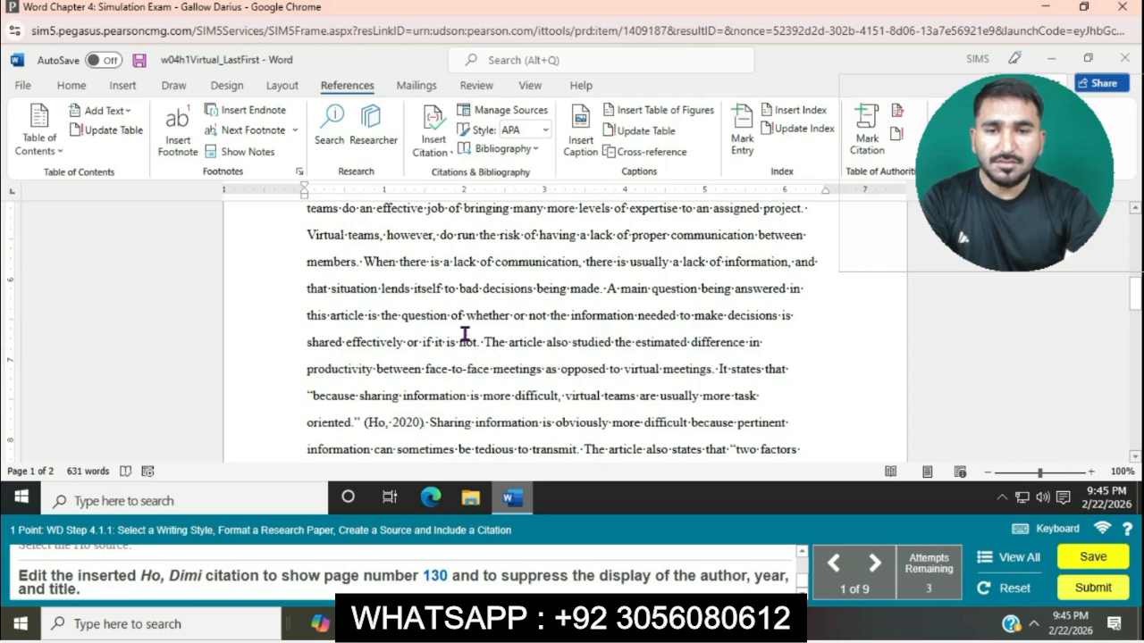
Edit the citation after "received and distributed" in the second paragraph to show page 130 and suppress the author, year and title.
{"action": "scroll", "coordinate": [463, 326], "scroll_direction": "up", "scroll_amount": 2}
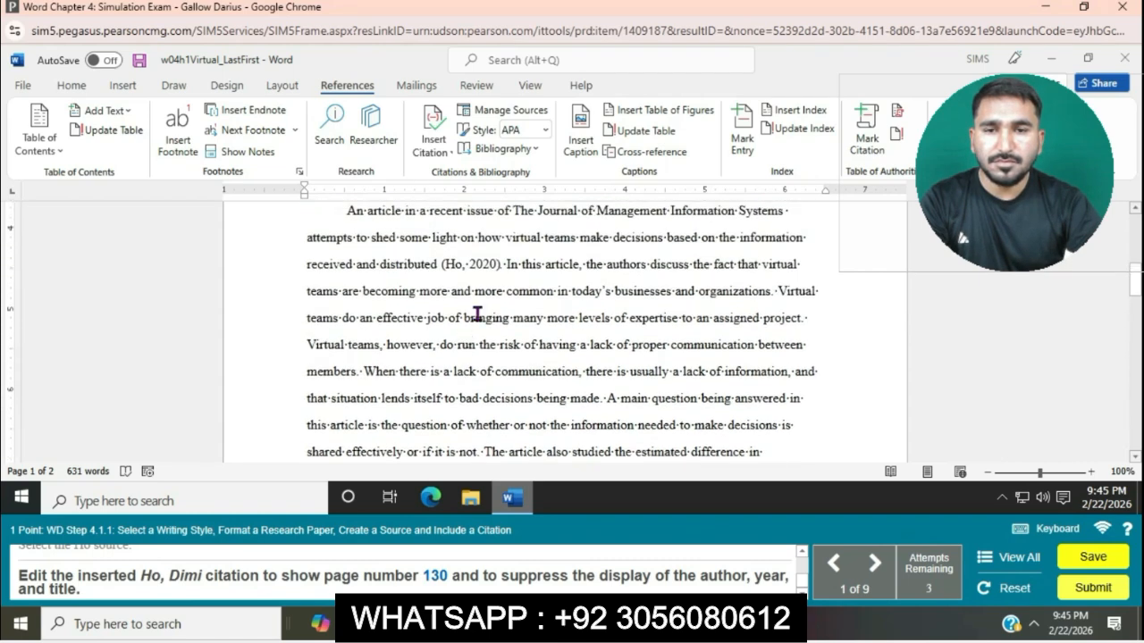
{"action": "left_click", "coordinate": [489, 268]}
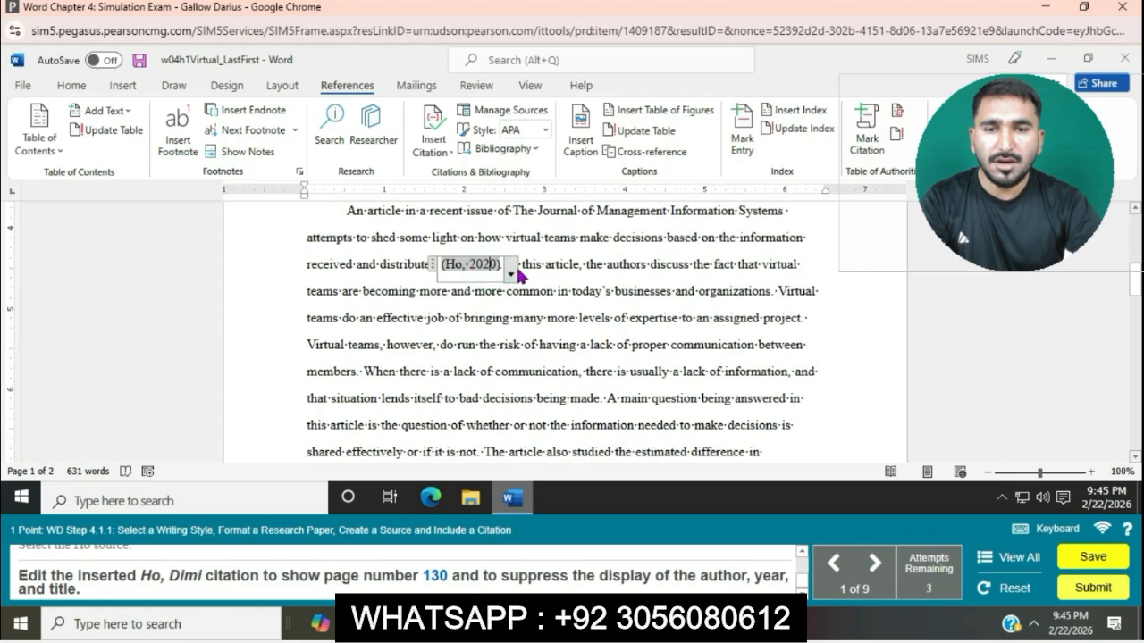
{"action": "left_click", "coordinate": [512, 274]}
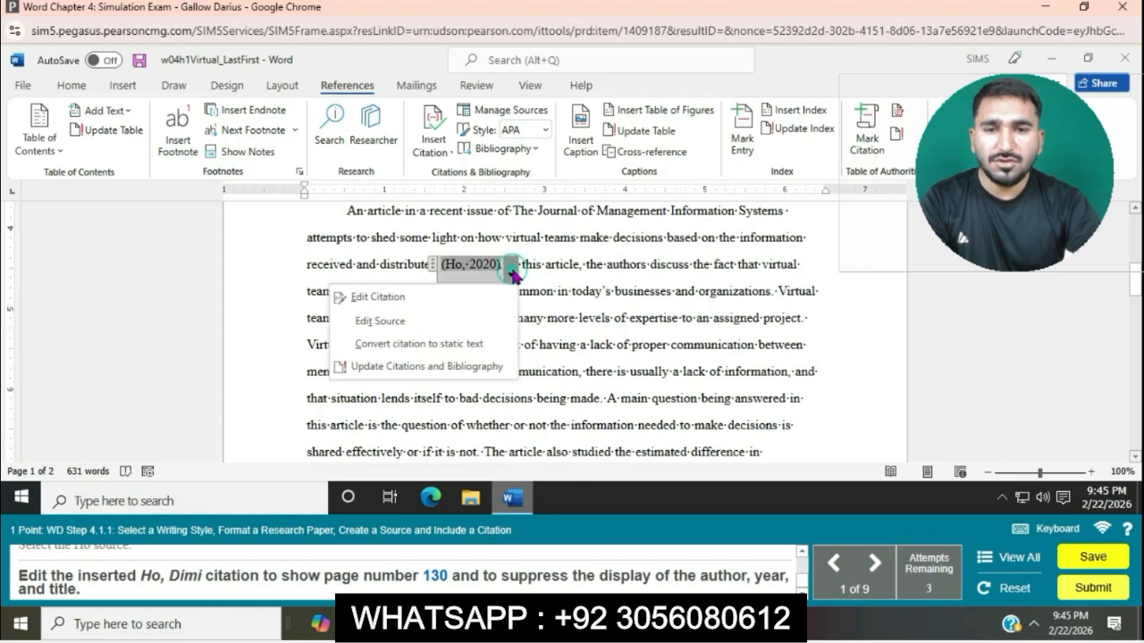
{"action": "left_click", "coordinate": [464, 298]}
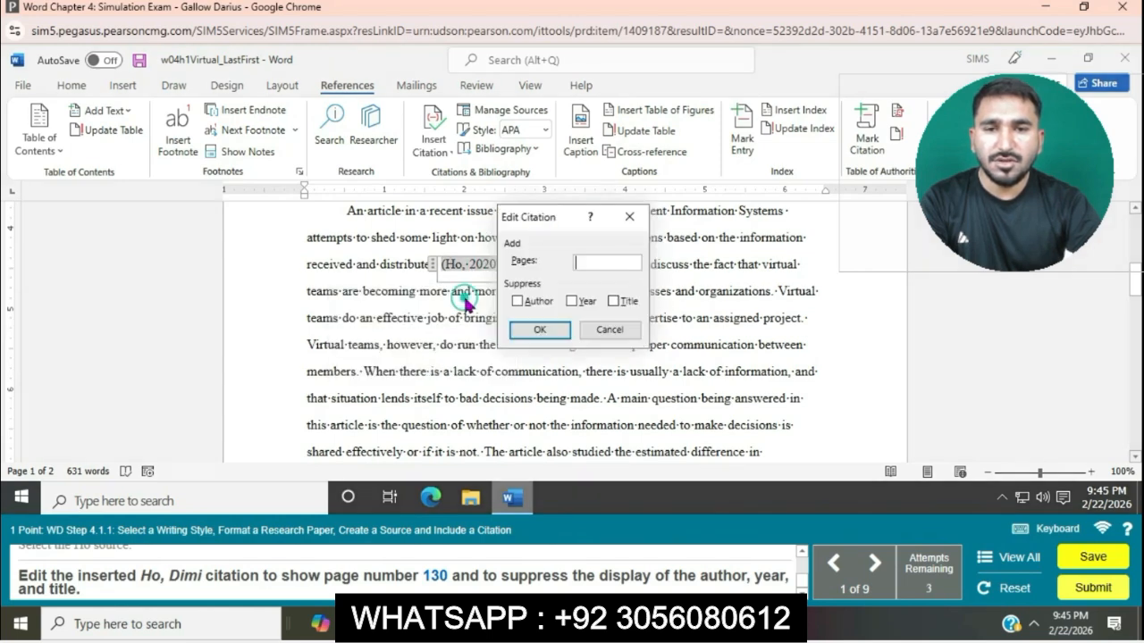
{"action": "type", "text": "130"}
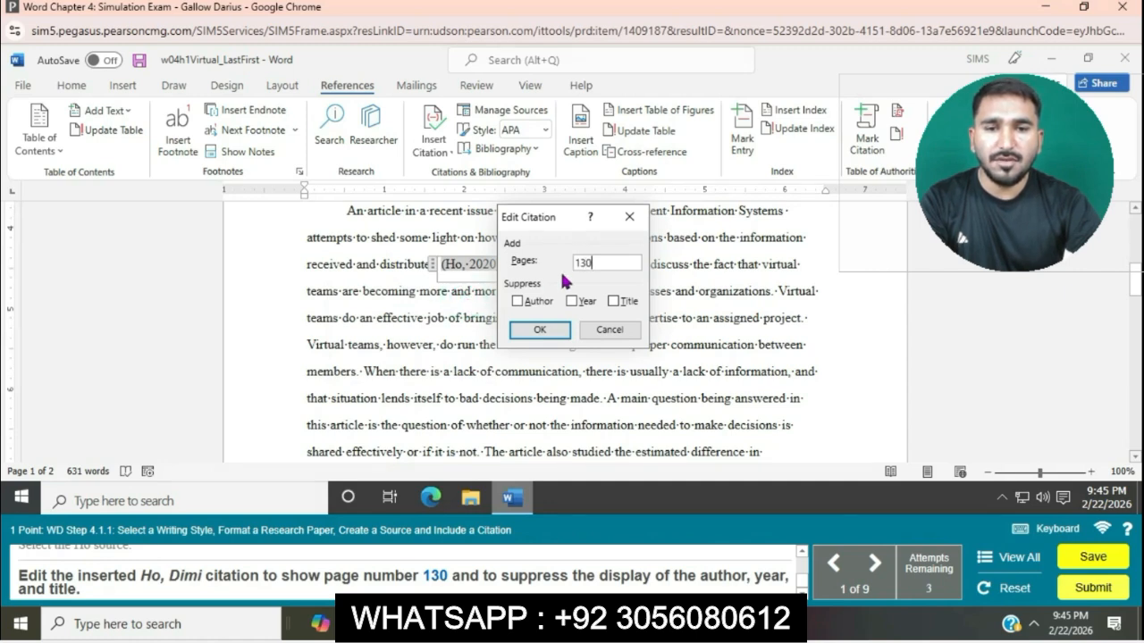
{"action": "left_click", "coordinate": [518, 303]}
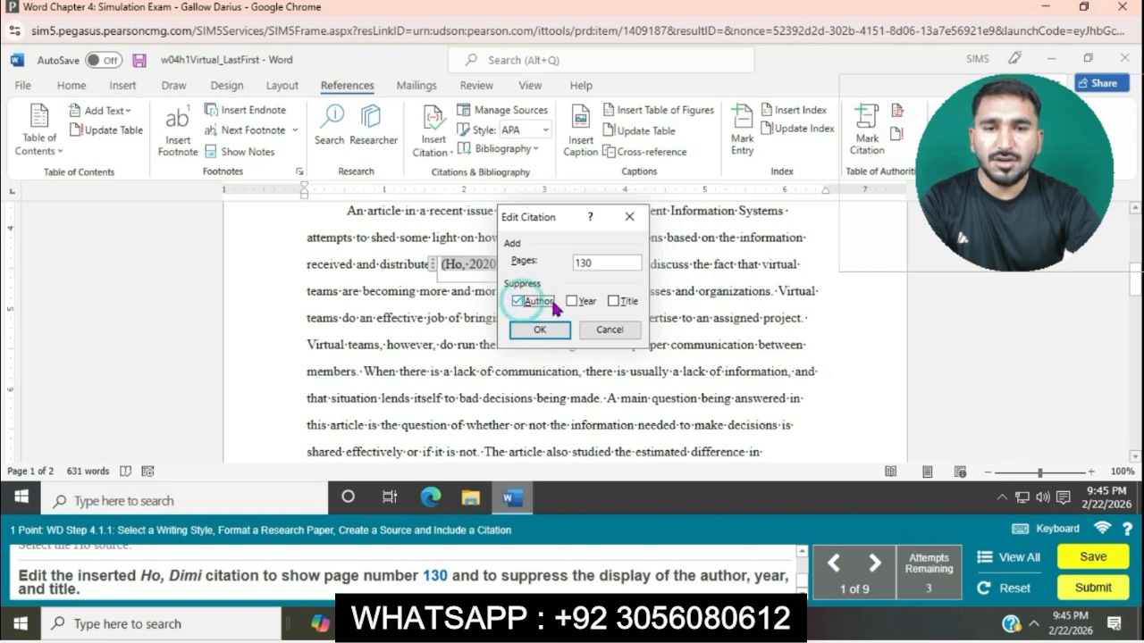
{"action": "left_click", "coordinate": [572, 301]}
{"action": "left_click", "coordinate": [612, 301]}
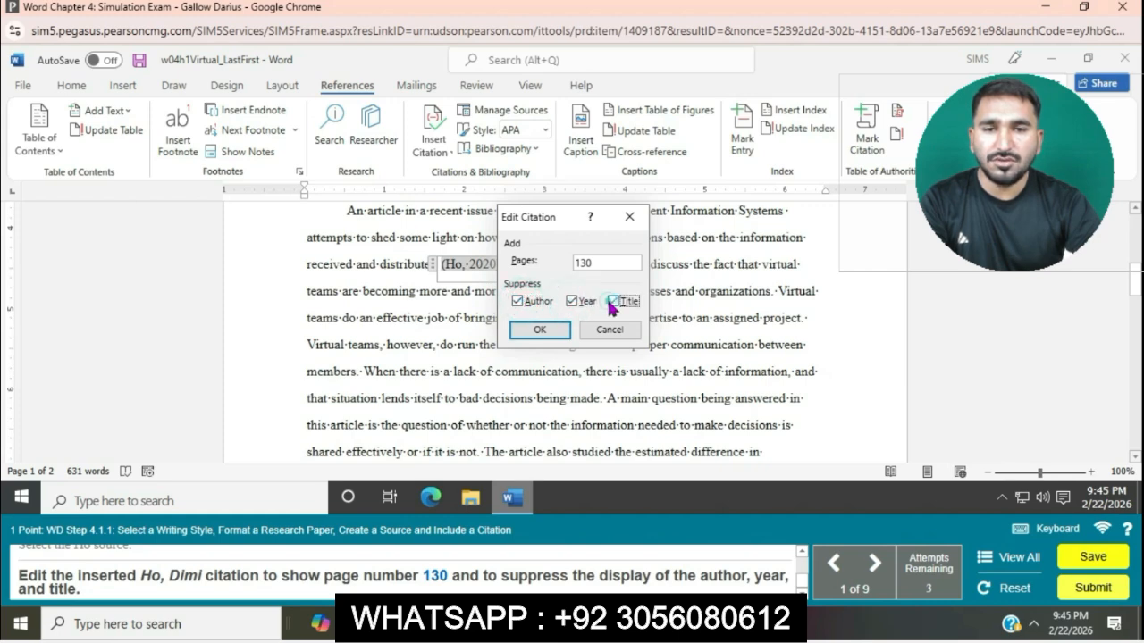
{"action": "left_click", "coordinate": [542, 336]}
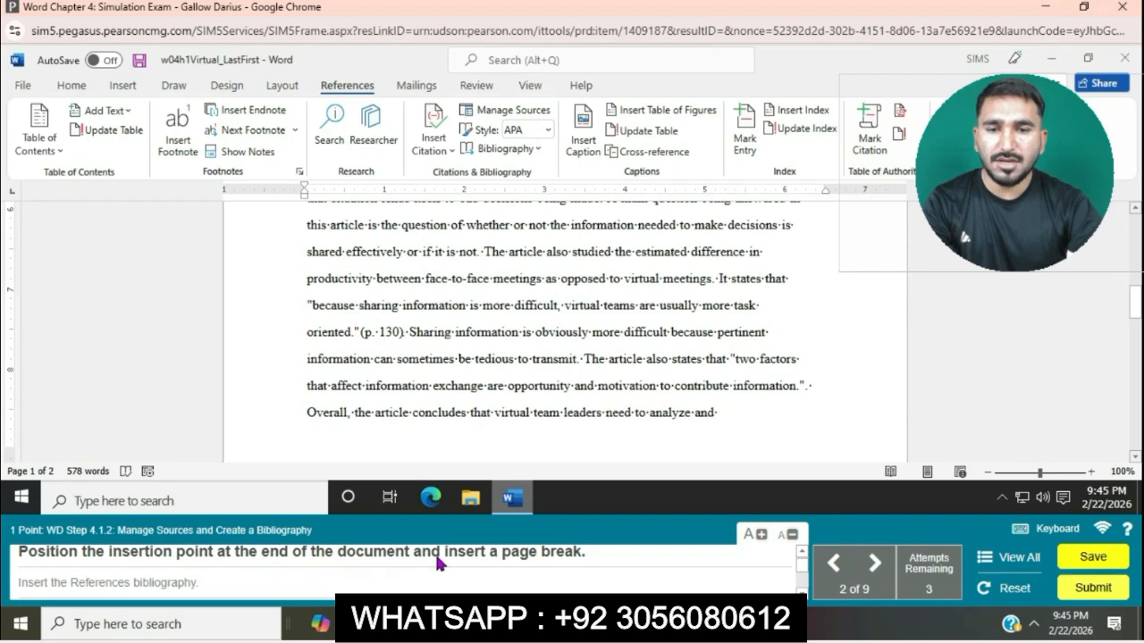
Insert a page break at the end of the document, after "well informed decisions.".
{"action": "scroll", "coordinate": [618, 328], "scroll_direction": "down", "scroll_amount": 10}
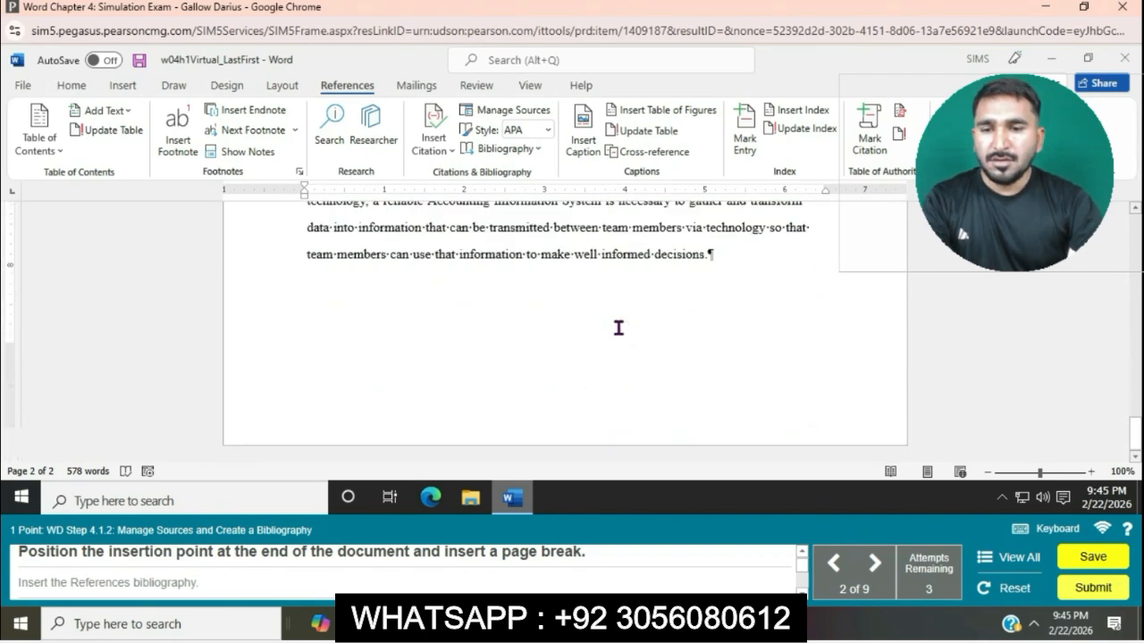
{"action": "left_click", "coordinate": [707, 258]}
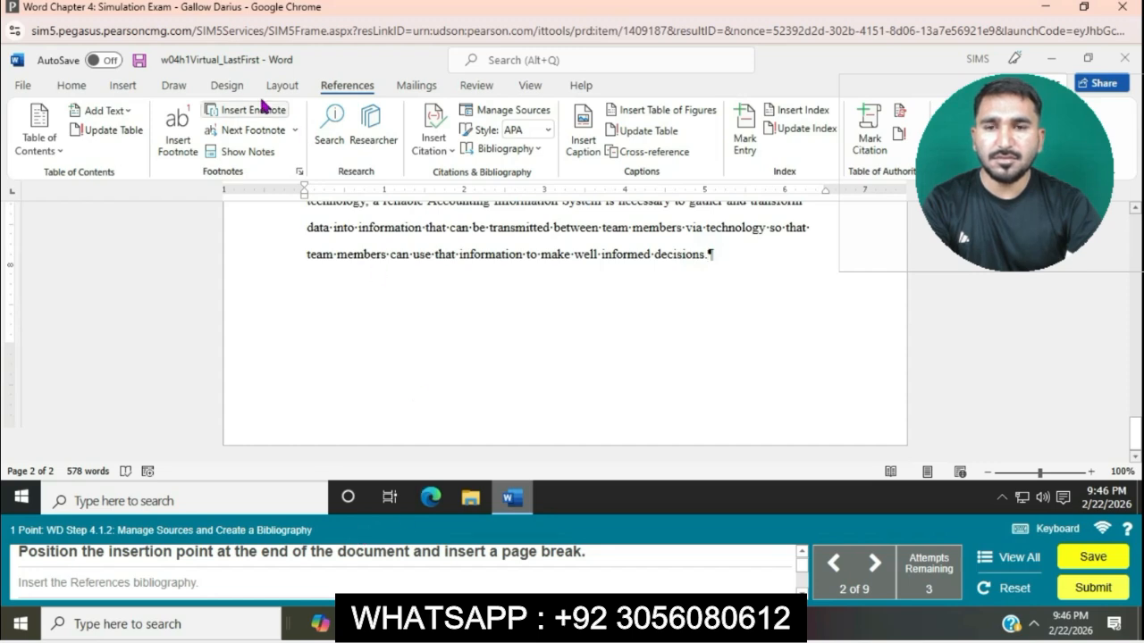
{"action": "left_click", "coordinate": [131, 88]}
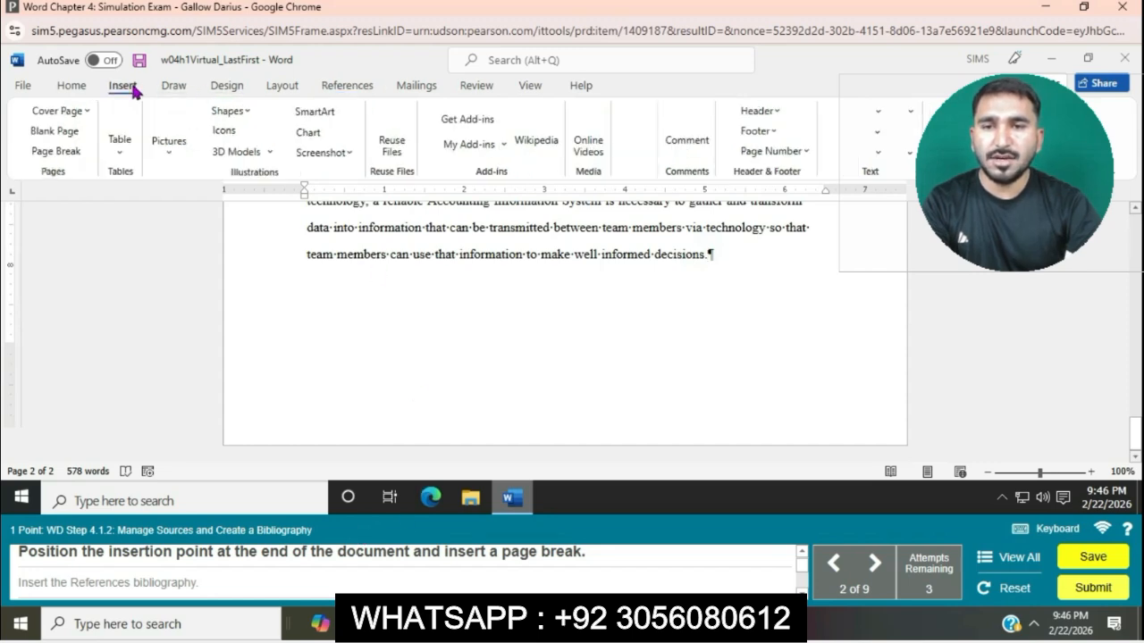
{"action": "left_click", "coordinate": [132, 88]}
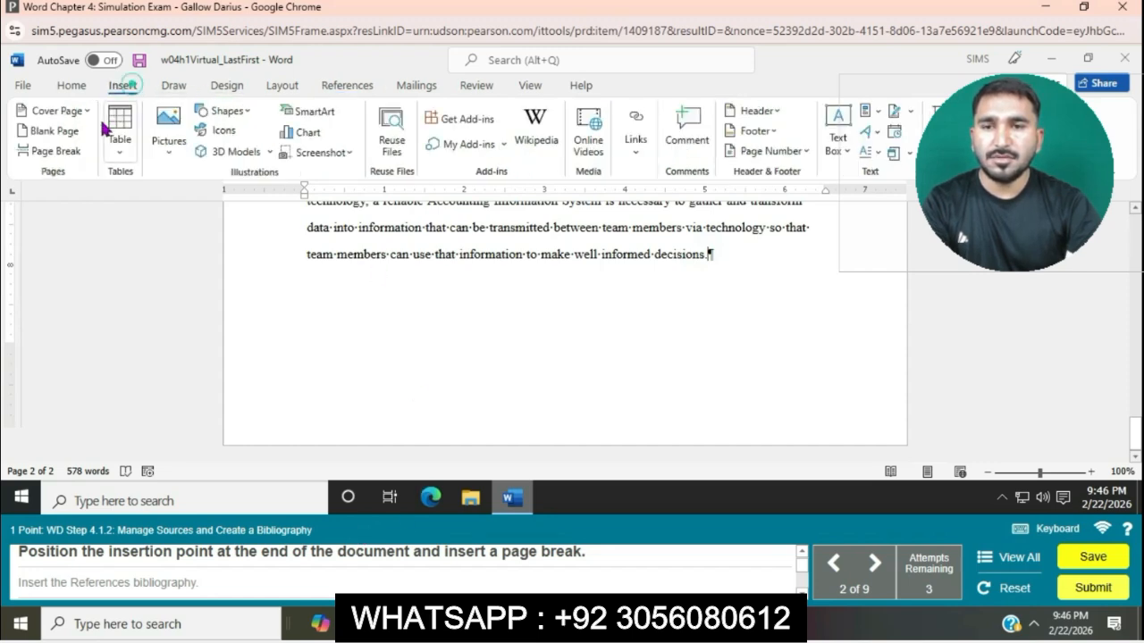
{"action": "left_click", "coordinate": [60, 154]}
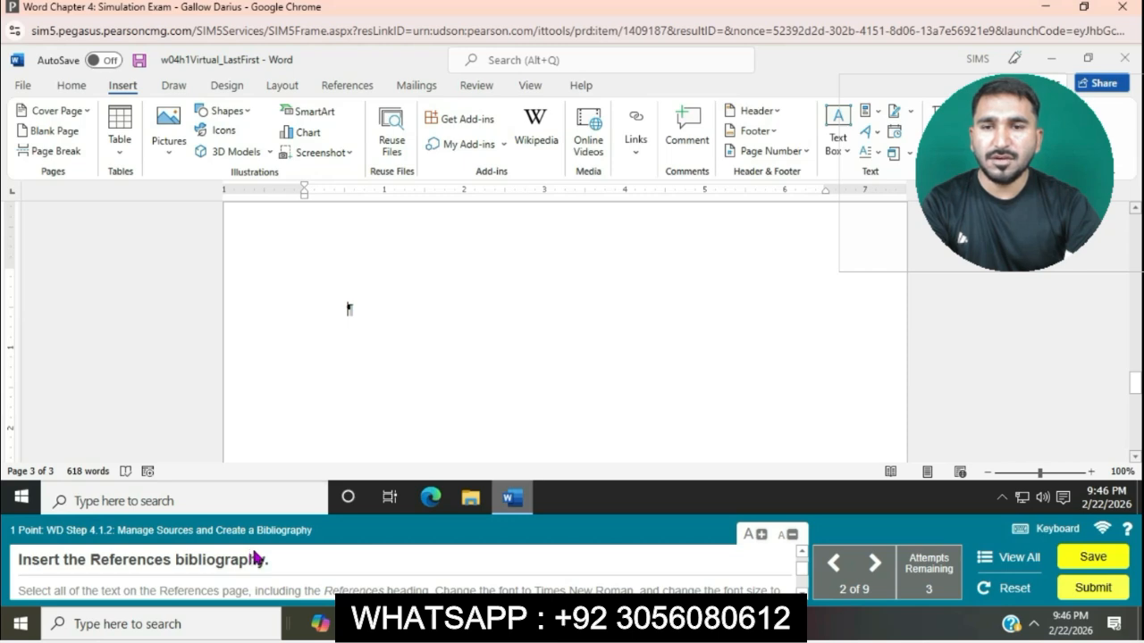
Insert the built-in References bibliography on the new last page.
{"action": "left_click", "coordinate": [347, 87]}
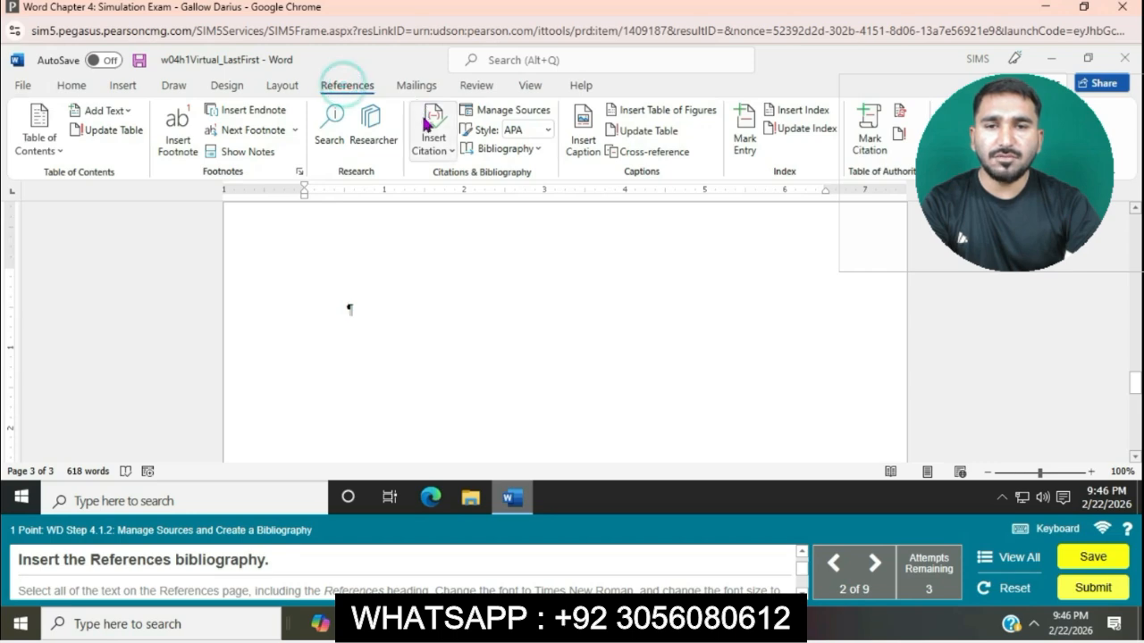
{"action": "left_click", "coordinate": [534, 152]}
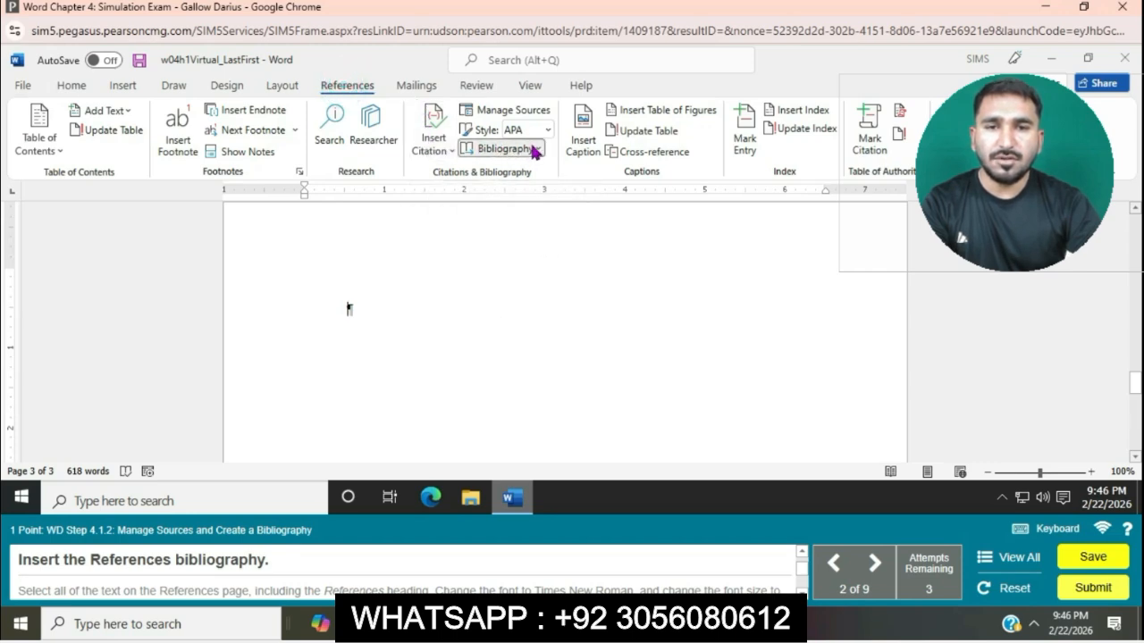
{"action": "left_click", "coordinate": [532, 149]}
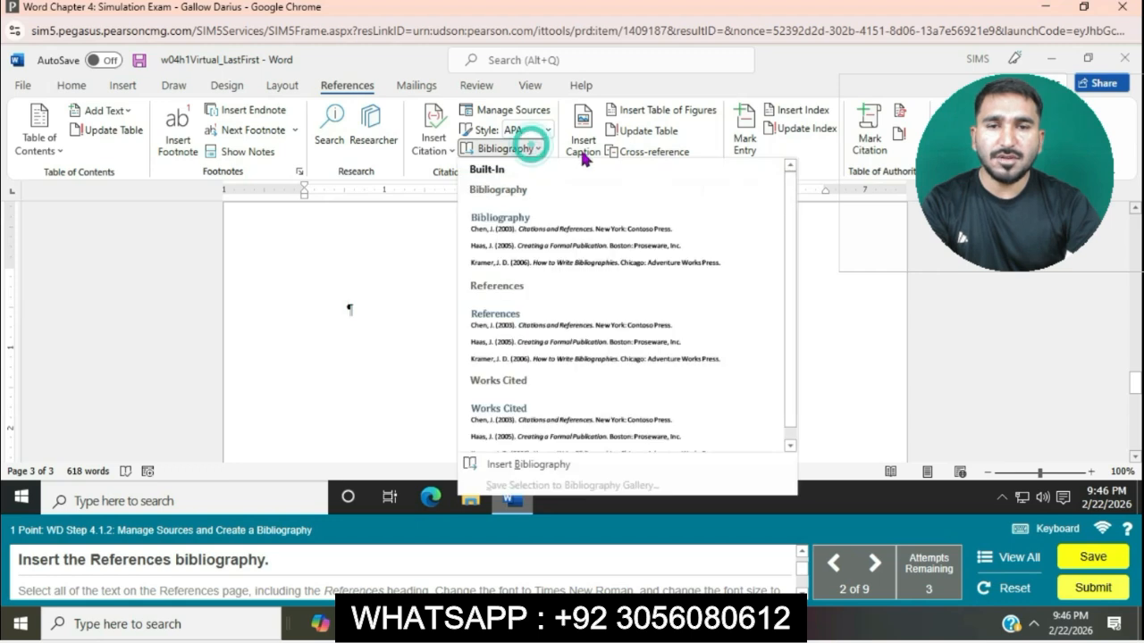
{"action": "left_click", "coordinate": [540, 344]}
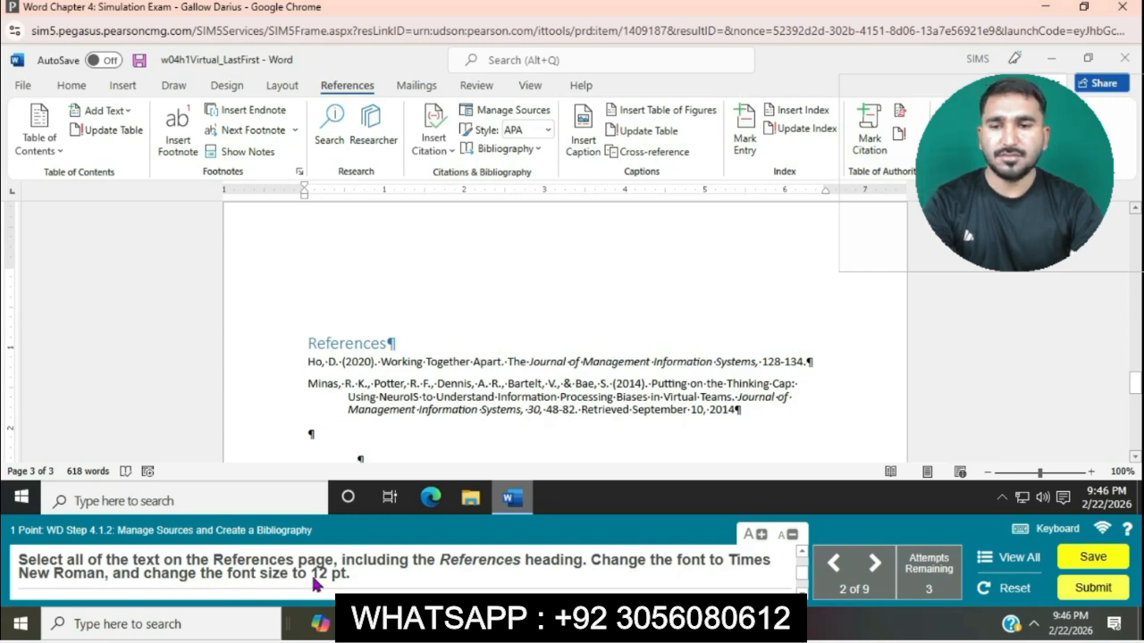
Format all of the References page text, including the heading, as Times New Roman at 12 pt.
{"action": "left_click_drag", "start_coordinate": [345, 452], "coordinate": [751, 411]}
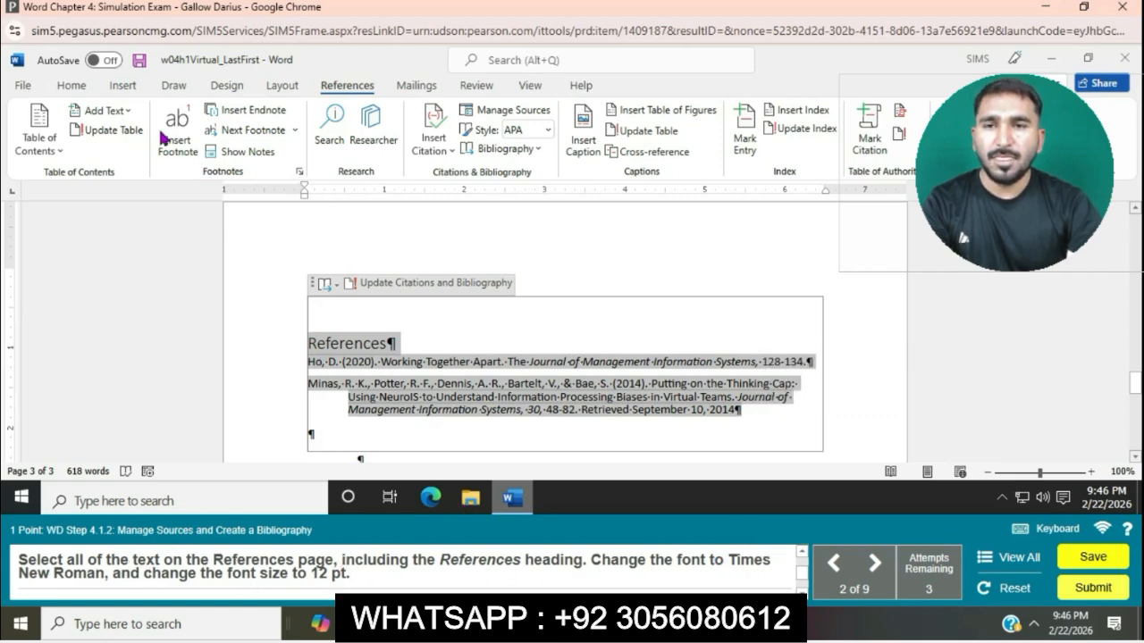
{"action": "left_click", "coordinate": [79, 86]}
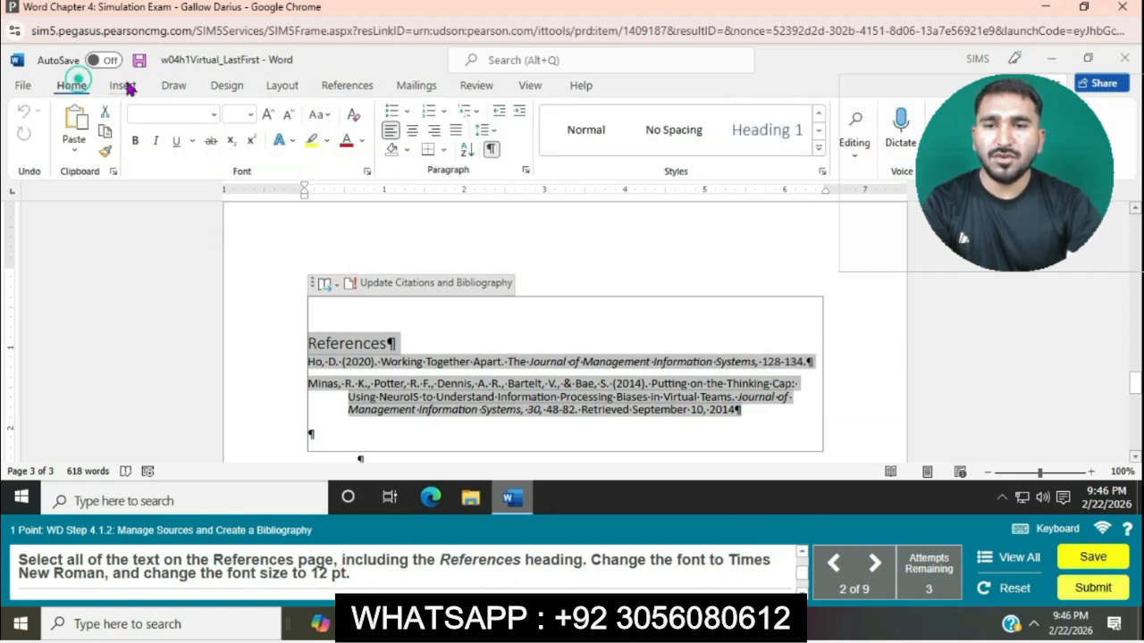
{"action": "left_click", "coordinate": [215, 114]}
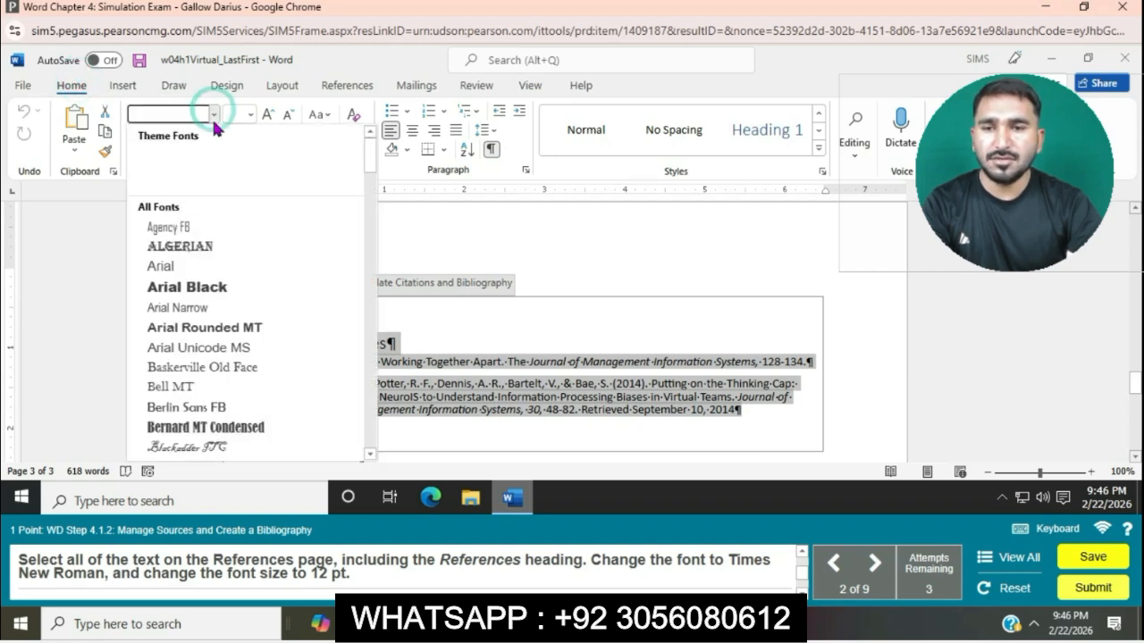
{"action": "scroll", "coordinate": [226, 340], "scroll_direction": "down", "scroll_amount": 20}
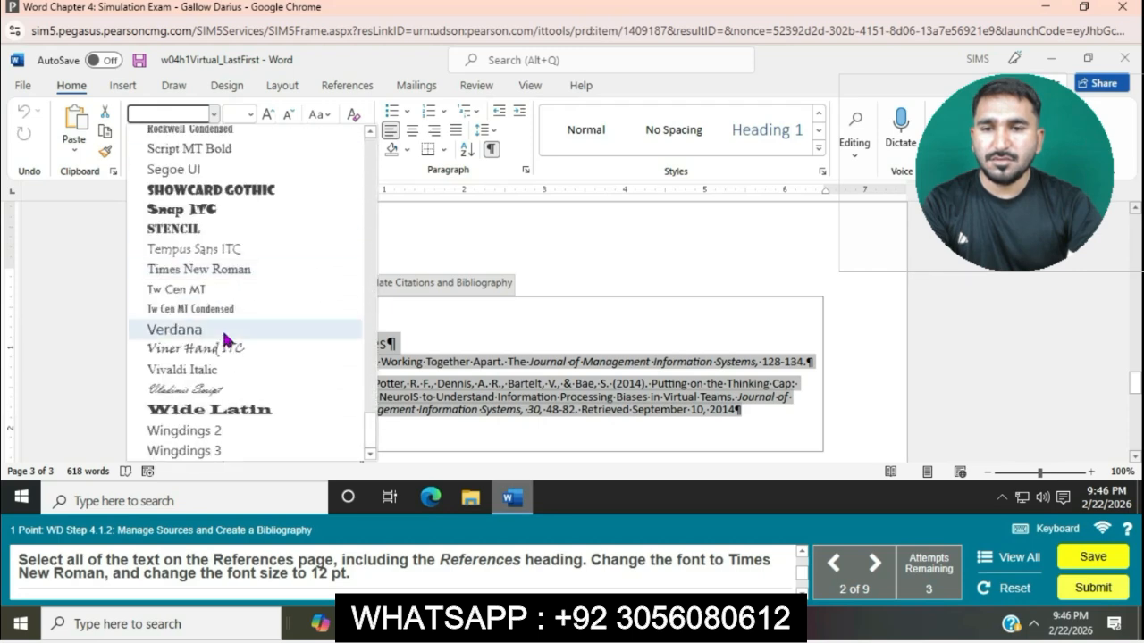
{"action": "left_click", "coordinate": [225, 269]}
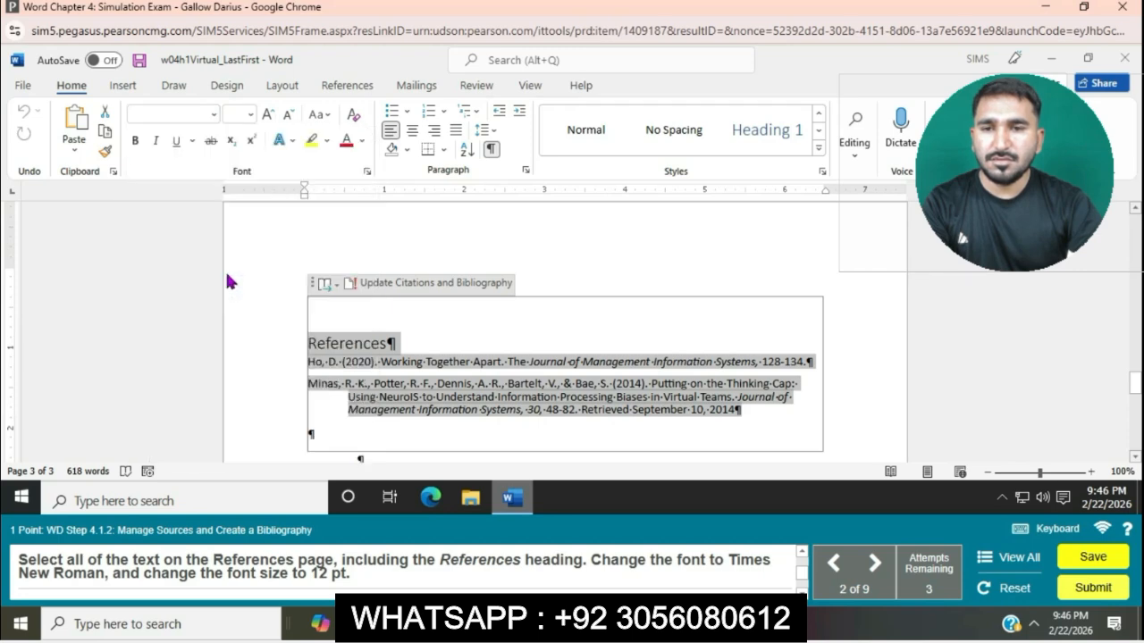
{"action": "left_click", "coordinate": [251, 114]}
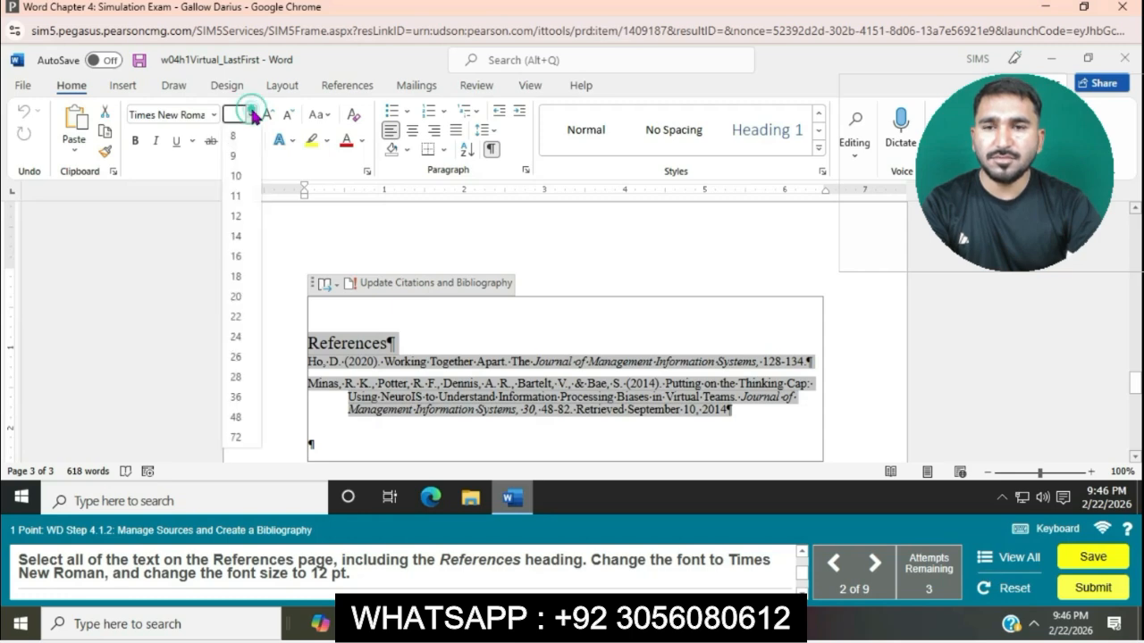
{"action": "left_click", "coordinate": [235, 216]}
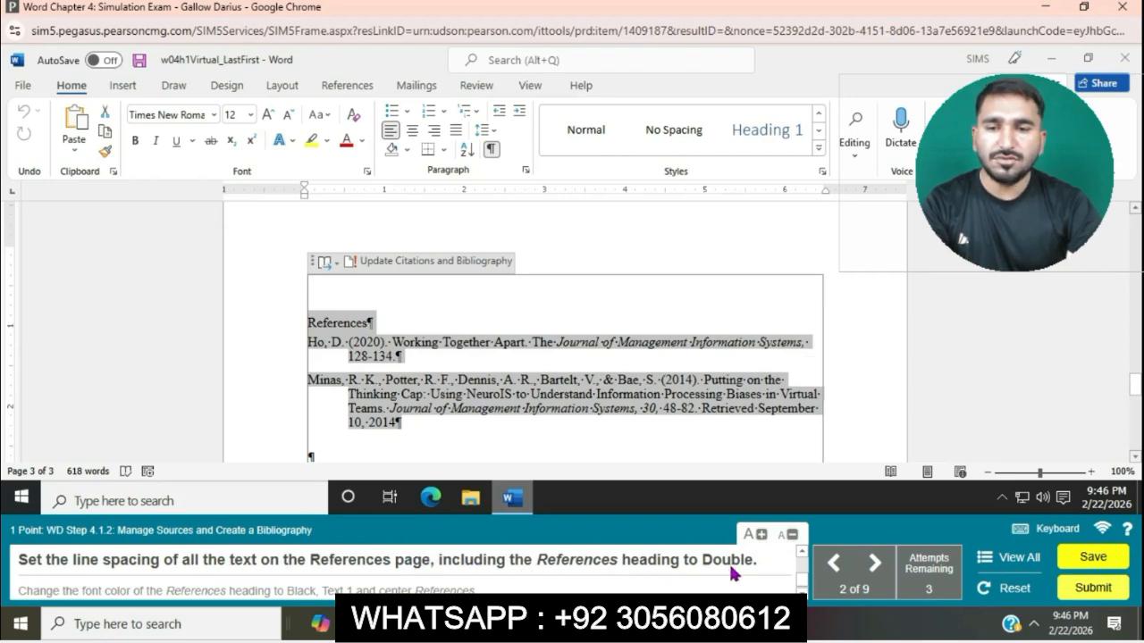
Set the line spacing of all the References page text, including the heading, to Double.
{"action": "left_click", "coordinate": [528, 172]}
{"action": "left_click", "coordinate": [666, 314]}
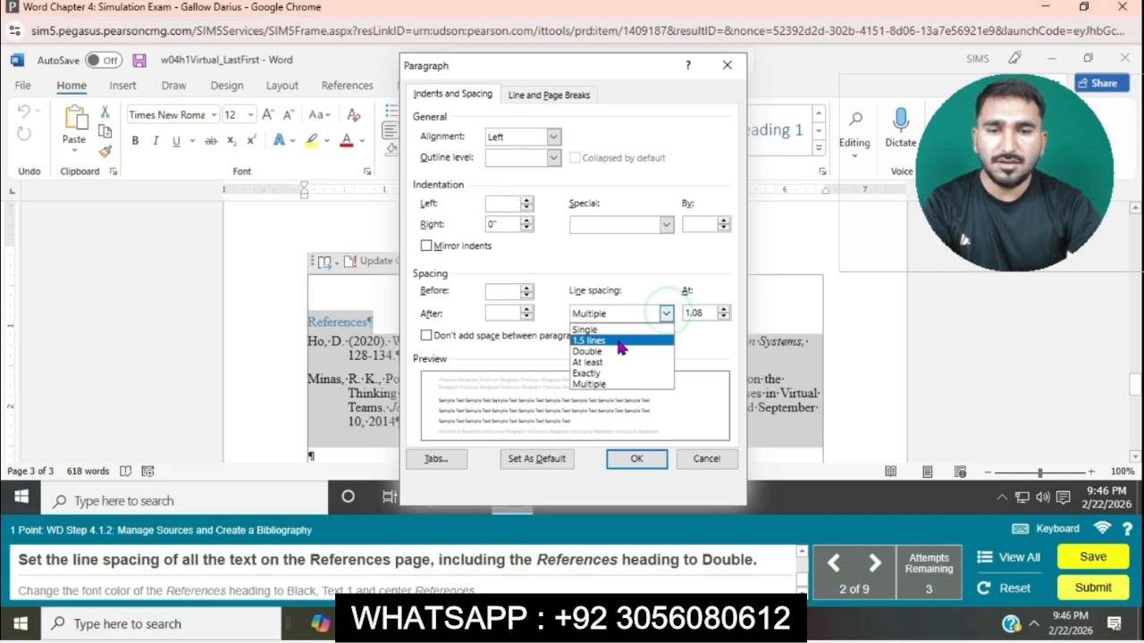
{"action": "left_click", "coordinate": [604, 351]}
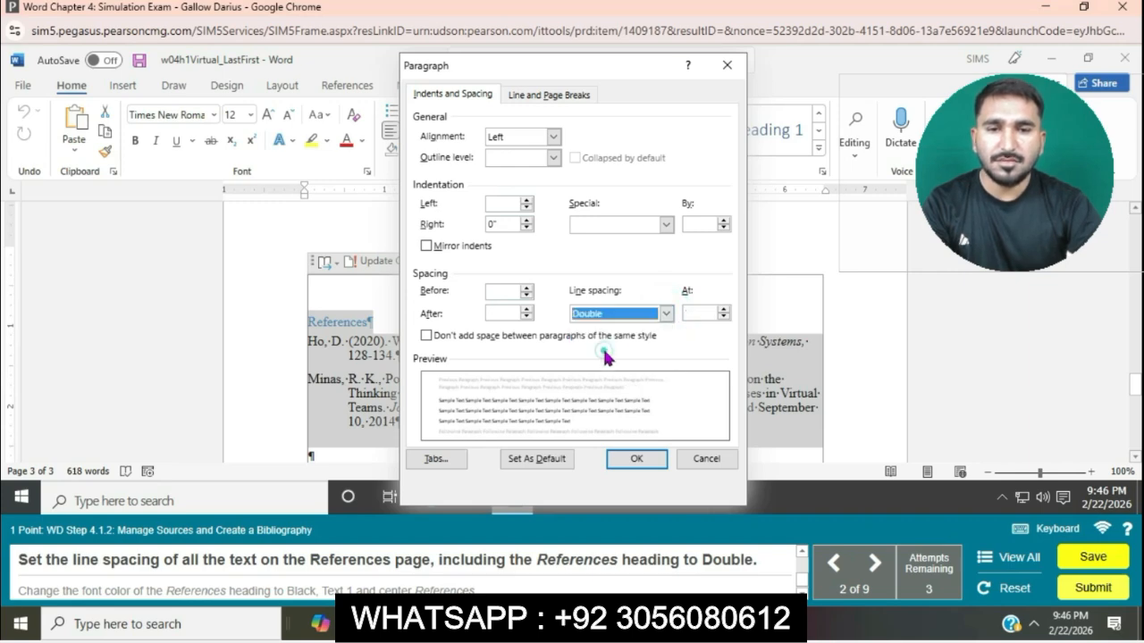
{"action": "left_click", "coordinate": [637, 461]}
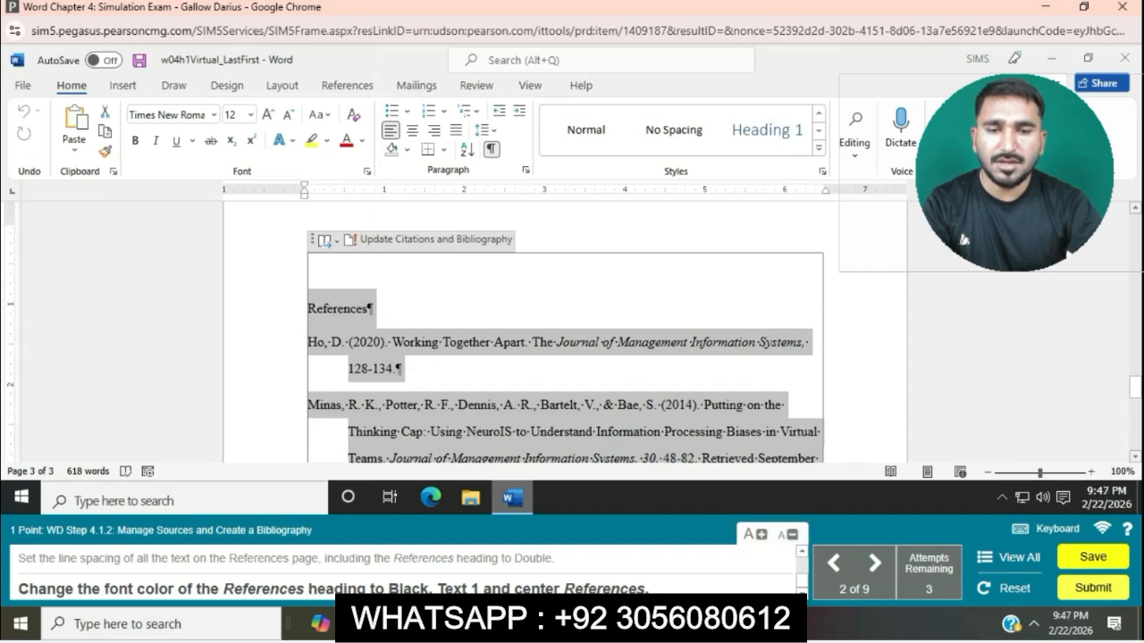
Change the References heading's font color to Black, Text 1 and center the heading.
{"action": "left_click", "coordinate": [406, 293]}
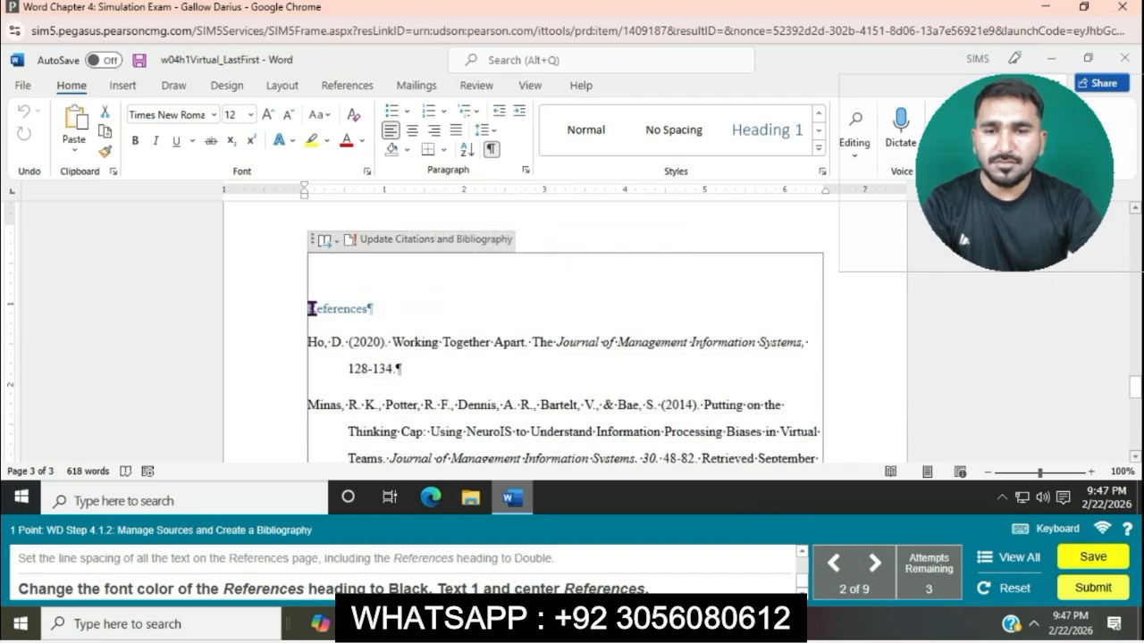
{"action": "left_click_drag", "start_coordinate": [310, 308], "coordinate": [388, 309]}
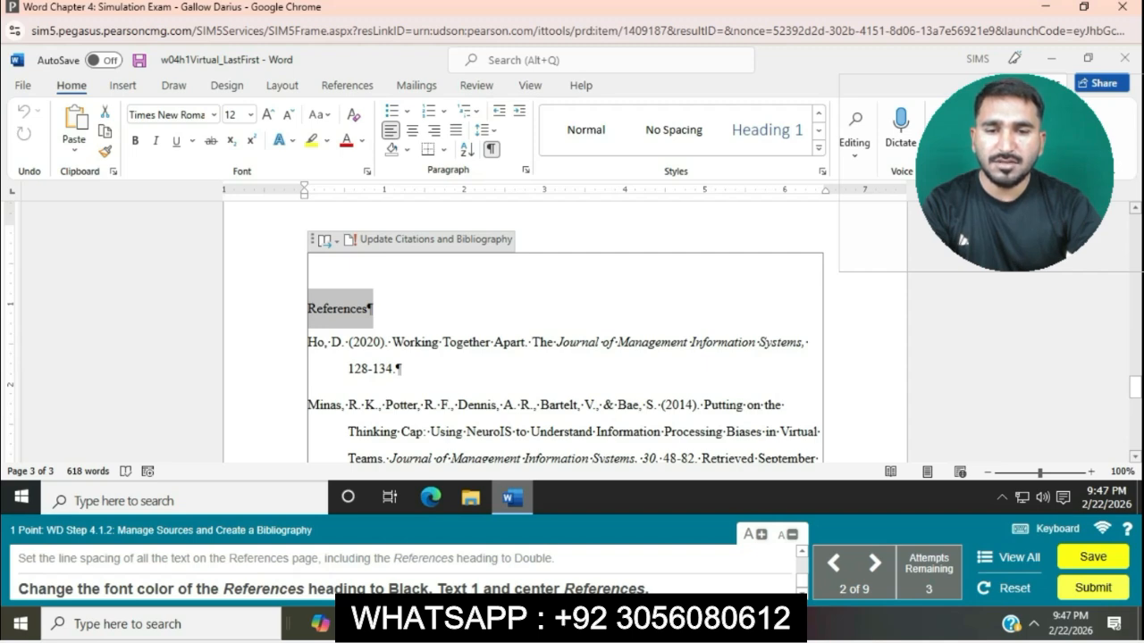
{"action": "left_click", "coordinate": [362, 140]}
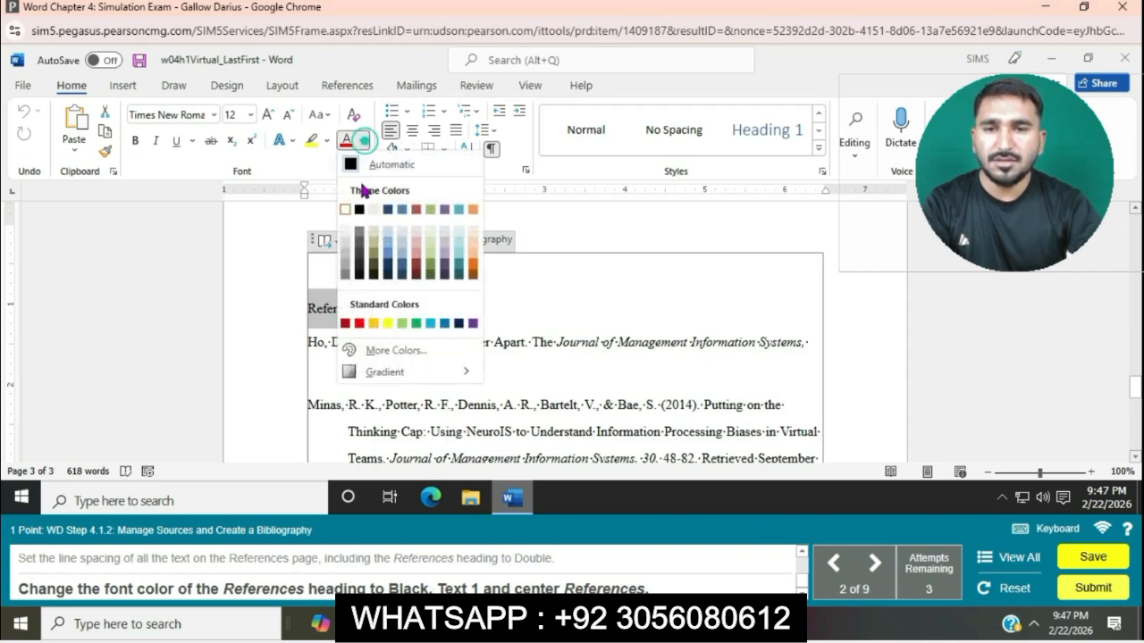
{"action": "left_click", "coordinate": [358, 210]}
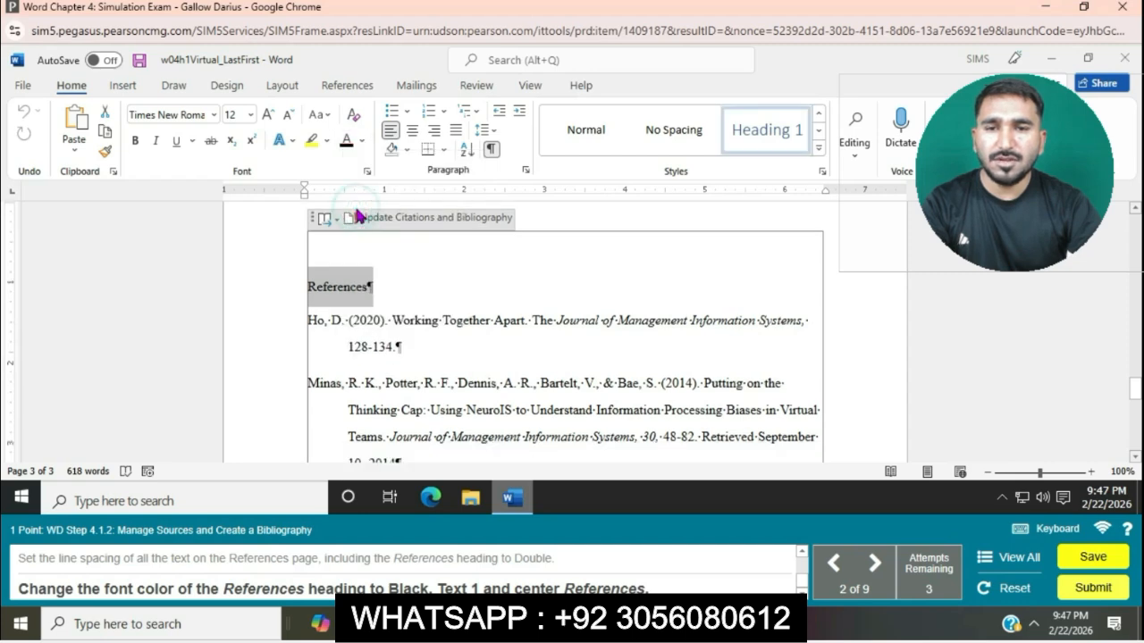
{"action": "left_click", "coordinate": [417, 133]}
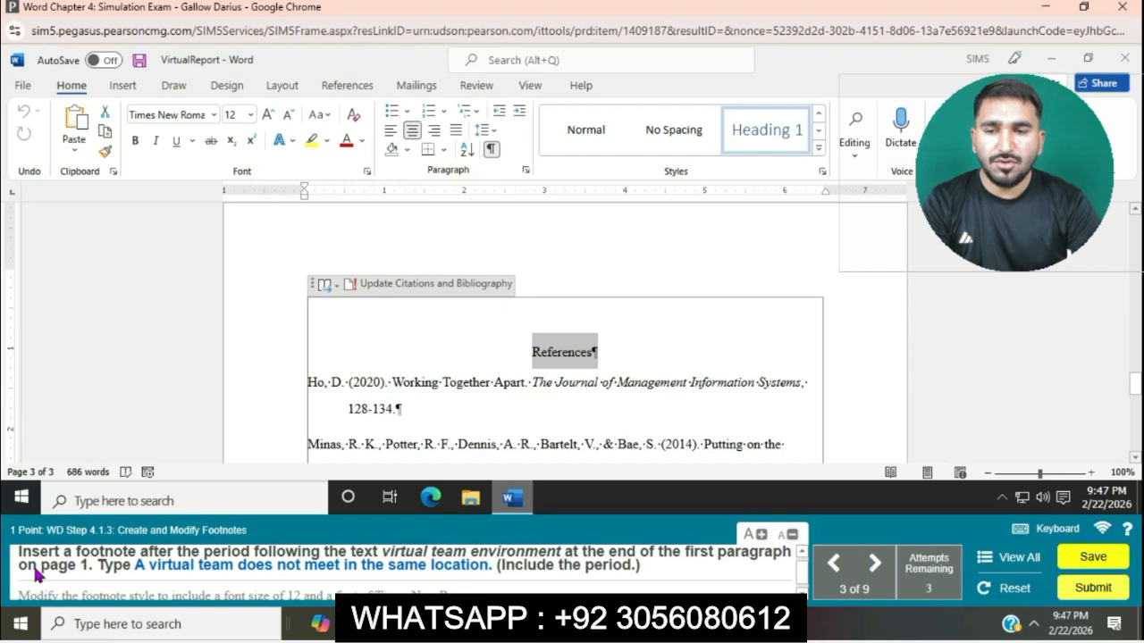
Insert a footnote after the period following "virtual team environment" at the end of the first paragraph on page 1.
{"action": "scroll", "coordinate": [725, 281], "scroll_direction": "up", "scroll_amount": 20}
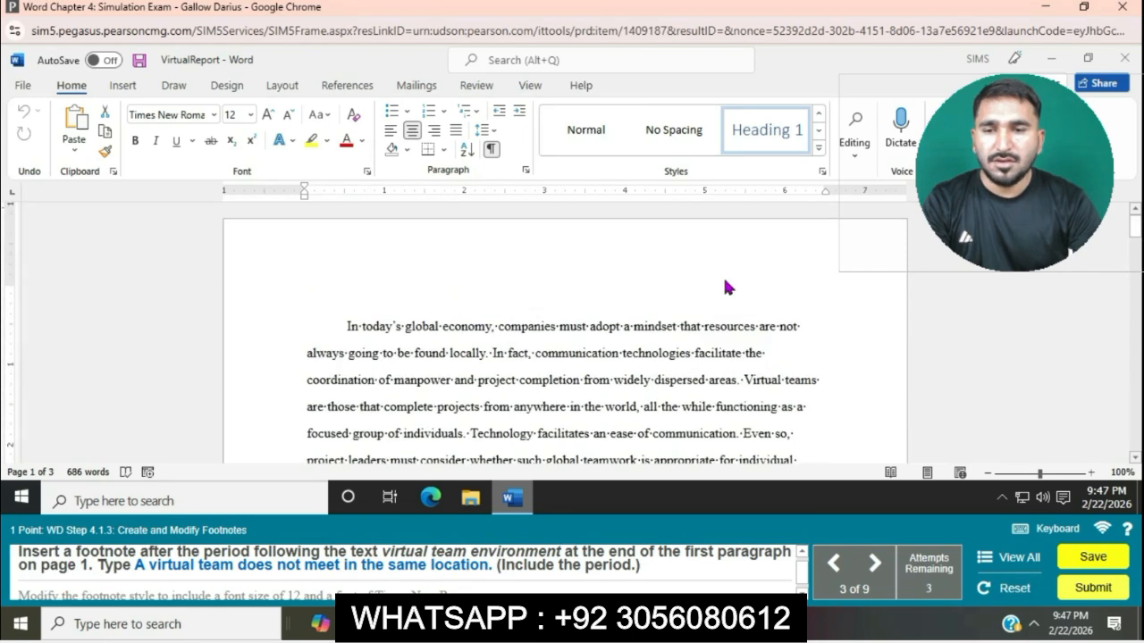
{"action": "scroll", "coordinate": [725, 281], "scroll_direction": "down", "scroll_amount": 2}
{"action": "scroll", "coordinate": [724, 280], "scroll_direction": "down", "scroll_amount": 3}
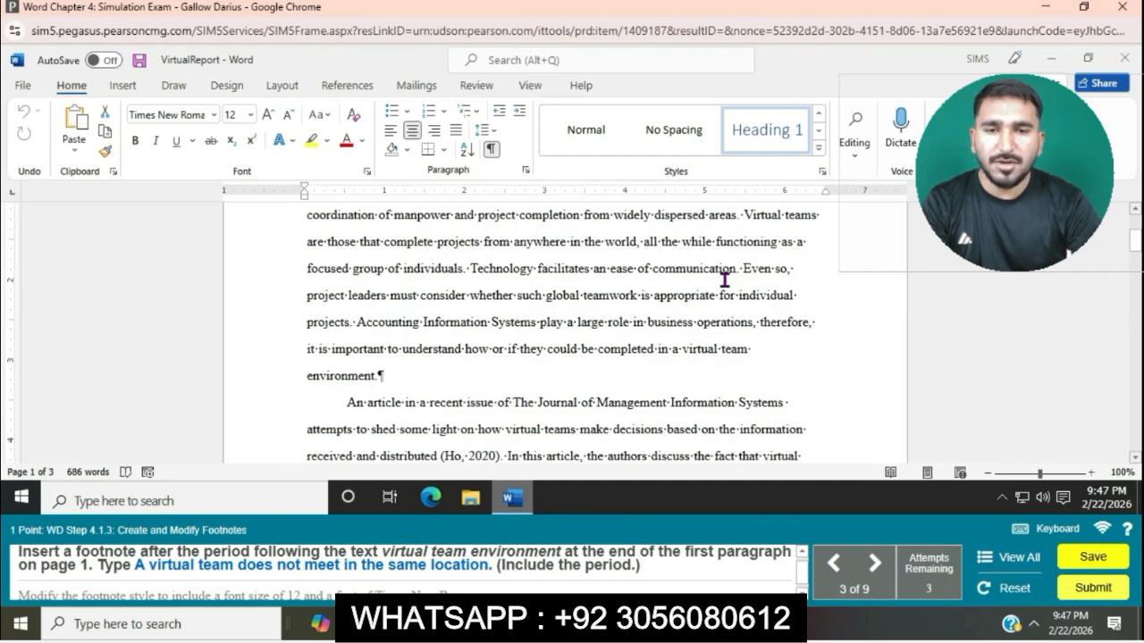
{"action": "scroll", "coordinate": [724, 280], "scroll_direction": "down", "scroll_amount": 1}
{"action": "scroll", "coordinate": [740, 387], "scroll_direction": "down", "scroll_amount": 3}
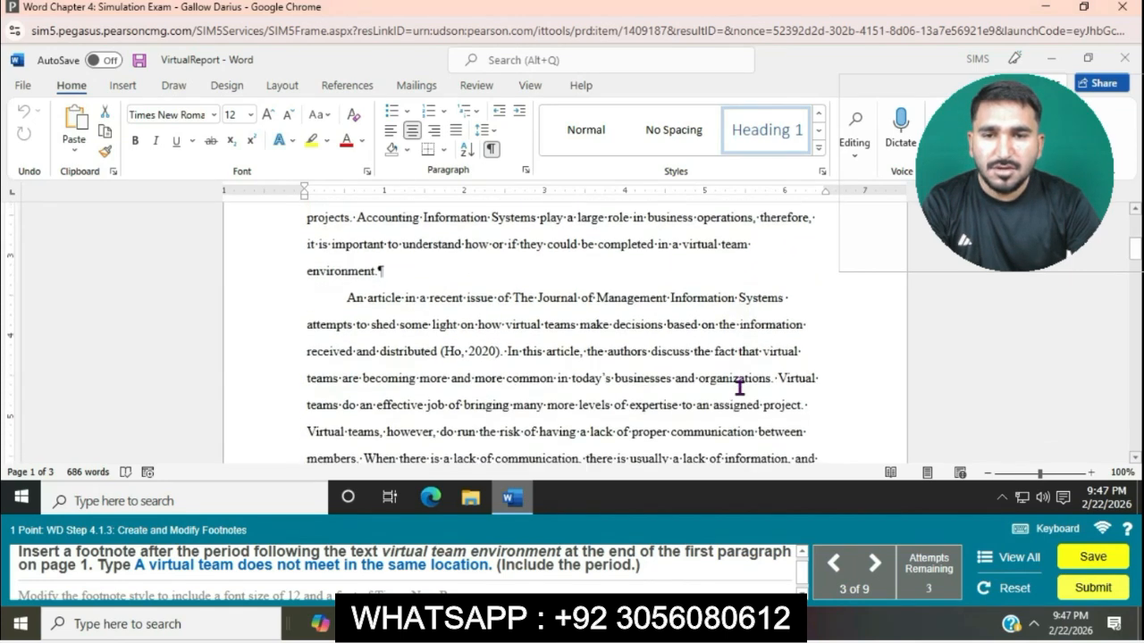
{"action": "scroll", "coordinate": [738, 391], "scroll_direction": "down", "scroll_amount": 3}
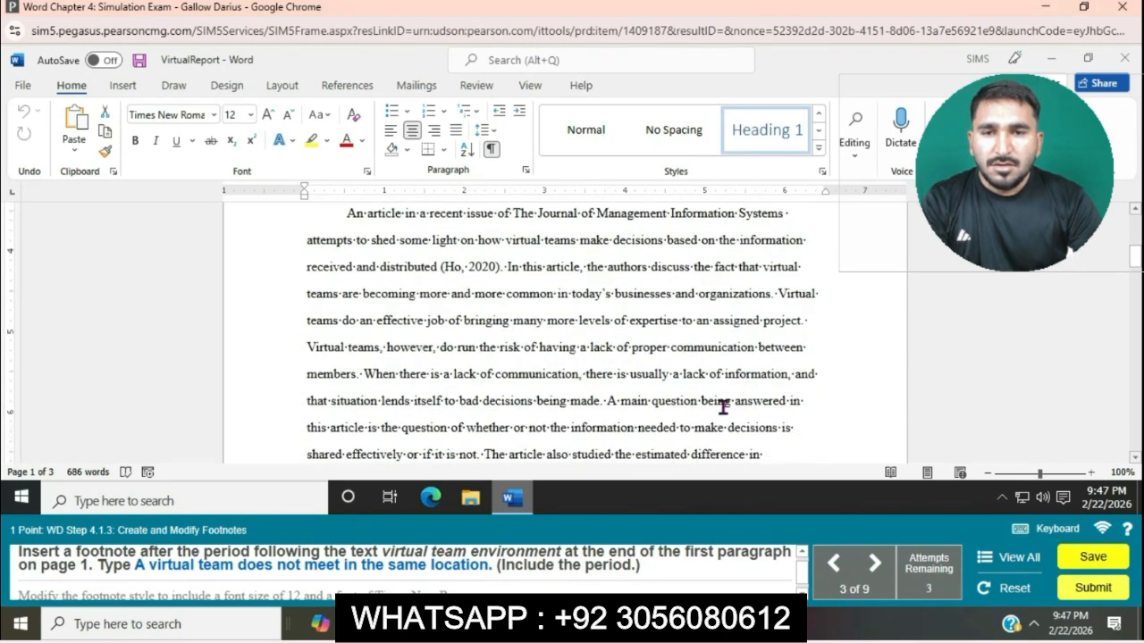
{"action": "scroll", "coordinate": [694, 434], "scroll_direction": "down", "scroll_amount": 2}
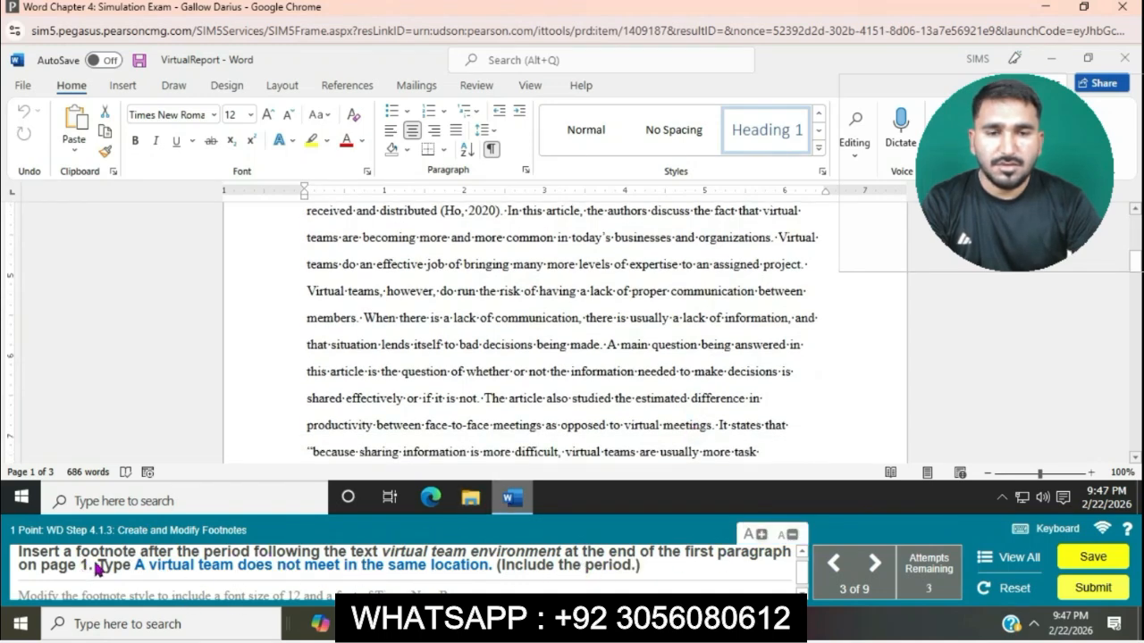
{"action": "scroll", "coordinate": [607, 352], "scroll_direction": "up", "scroll_amount": 5}
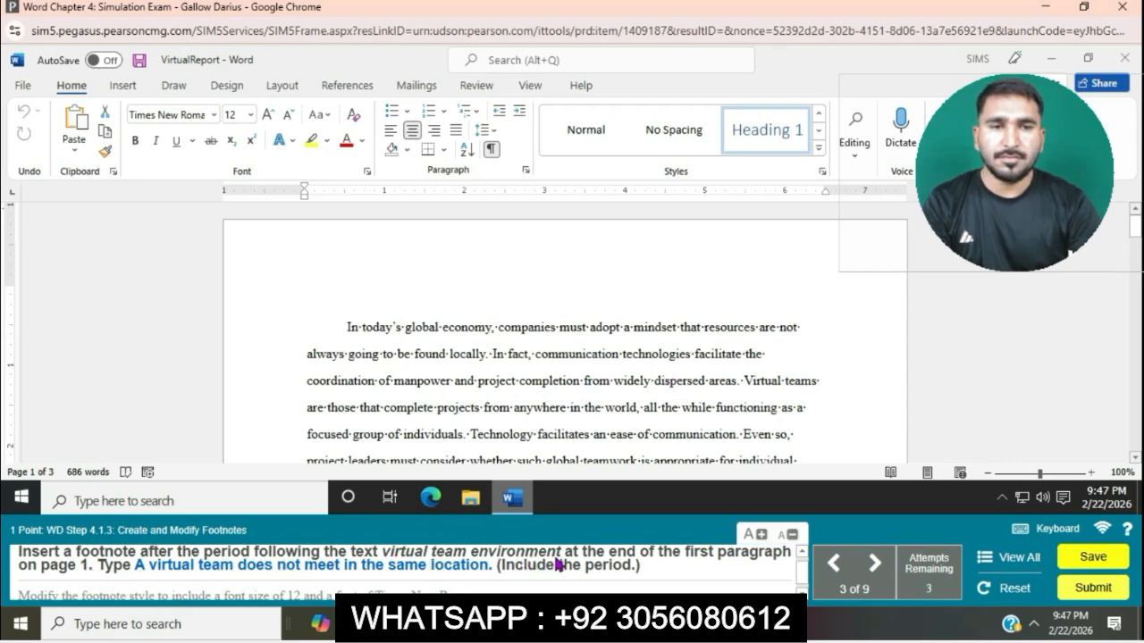
{"action": "scroll", "coordinate": [666, 382], "scroll_direction": "down", "scroll_amount": 1}
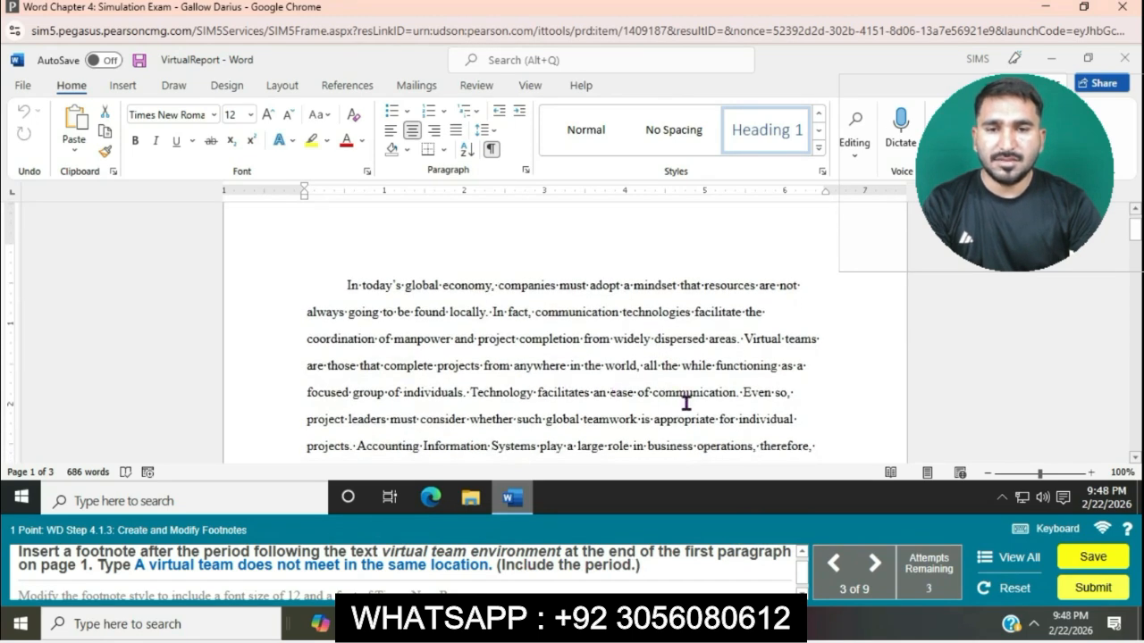
{"action": "scroll", "coordinate": [684, 401], "scroll_direction": "down", "scroll_amount": 1}
{"action": "scroll", "coordinate": [756, 412], "scroll_direction": "down", "scroll_amount": 1}
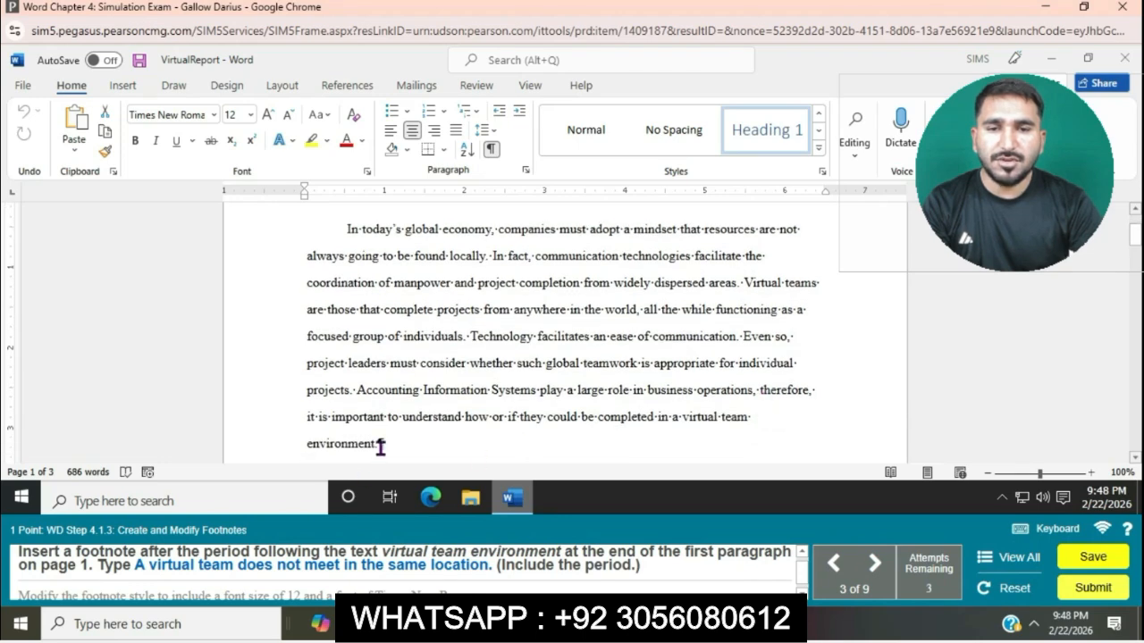
{"action": "left_click", "coordinate": [379, 446]}
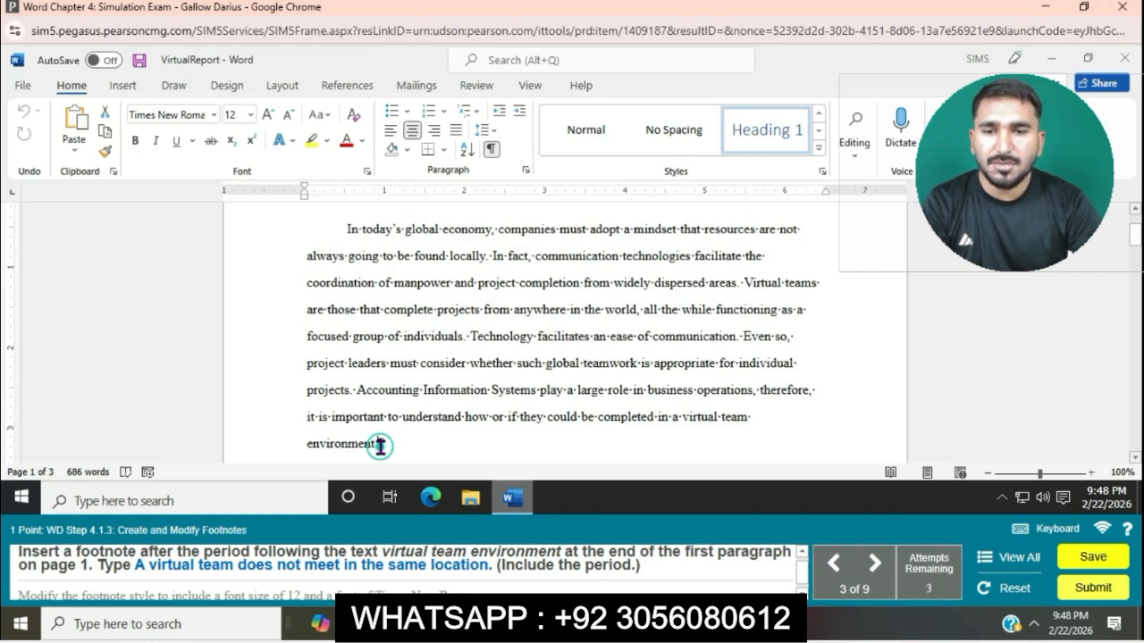
{"action": "left_click", "coordinate": [347, 87]}
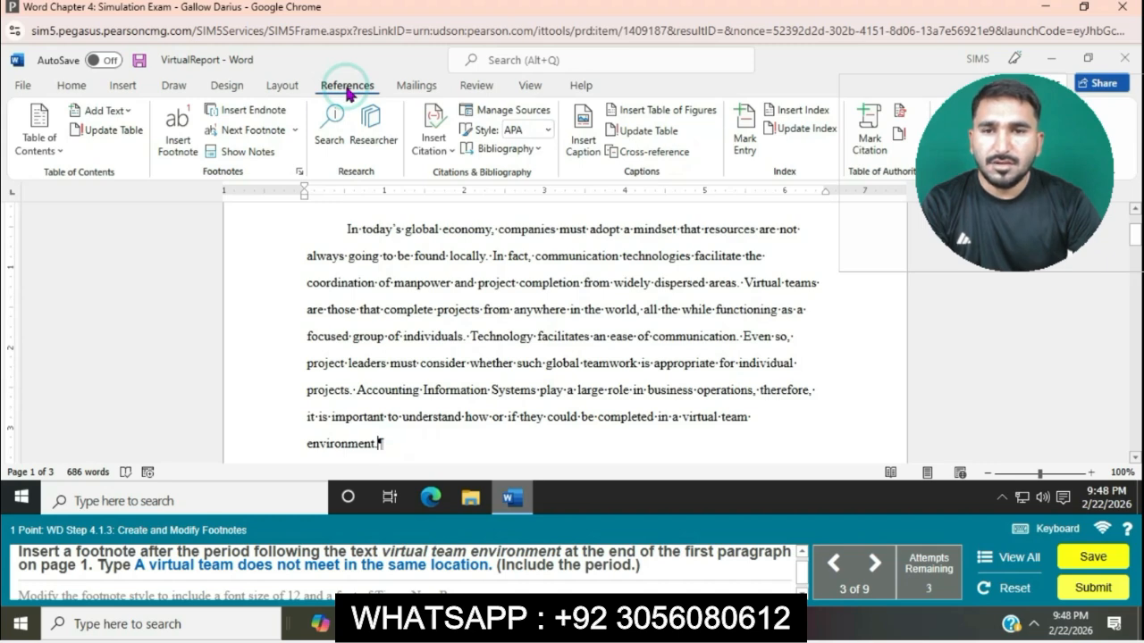
{"action": "left_click", "coordinate": [178, 134]}
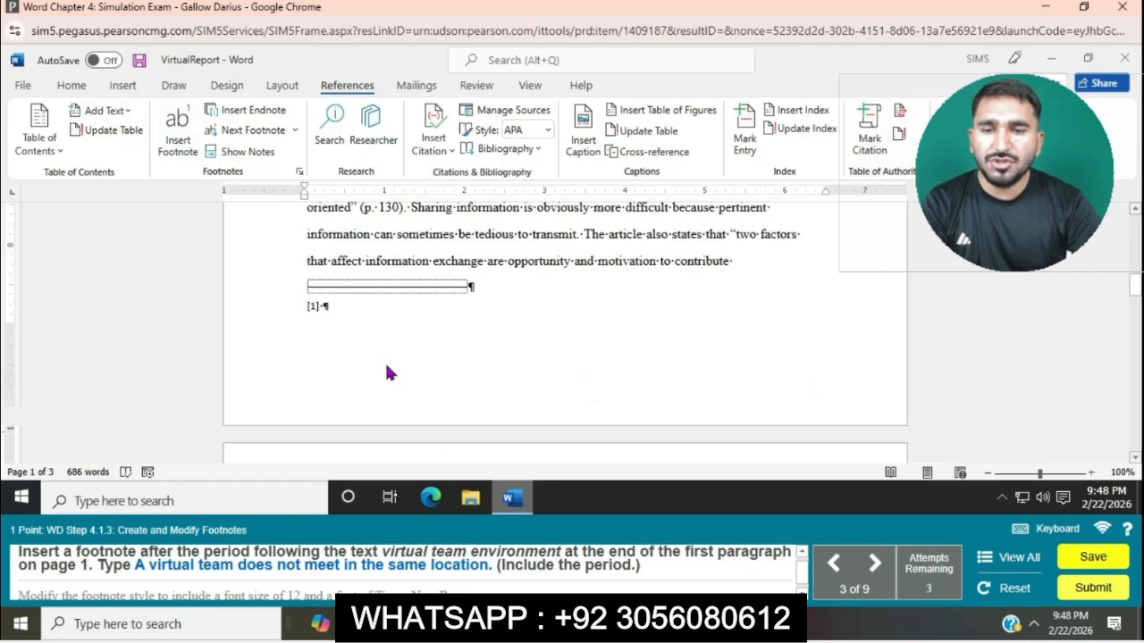
Enter "A virtual team does not meet in the same location." as the footnote text.
{"action": "type", "text": "A vi"}
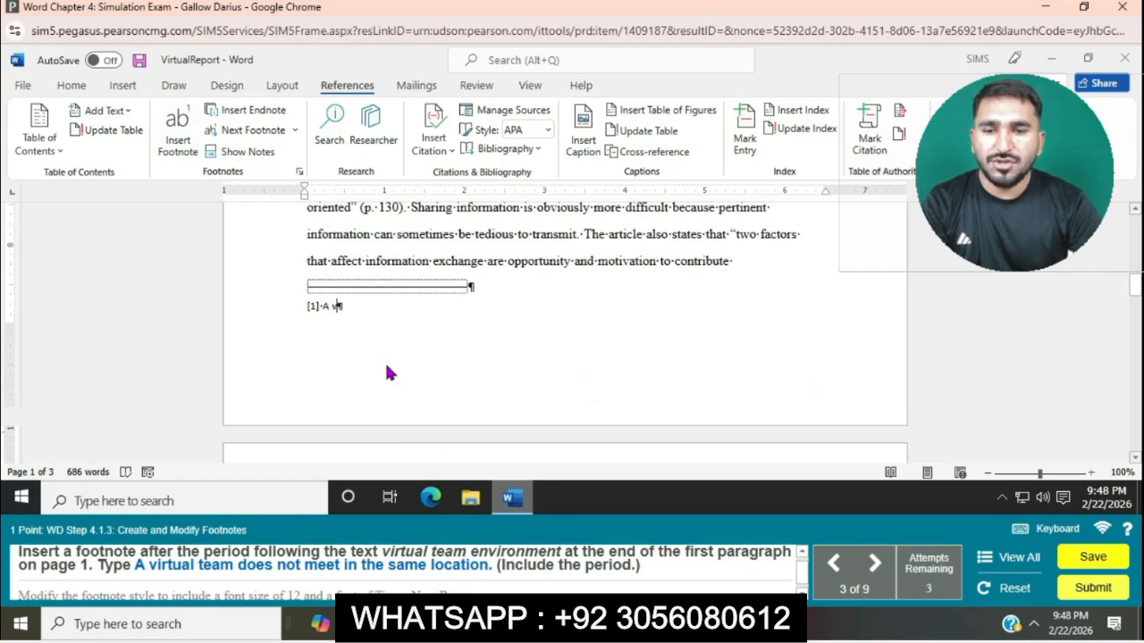
{"action": "type", "text": "rtual "}
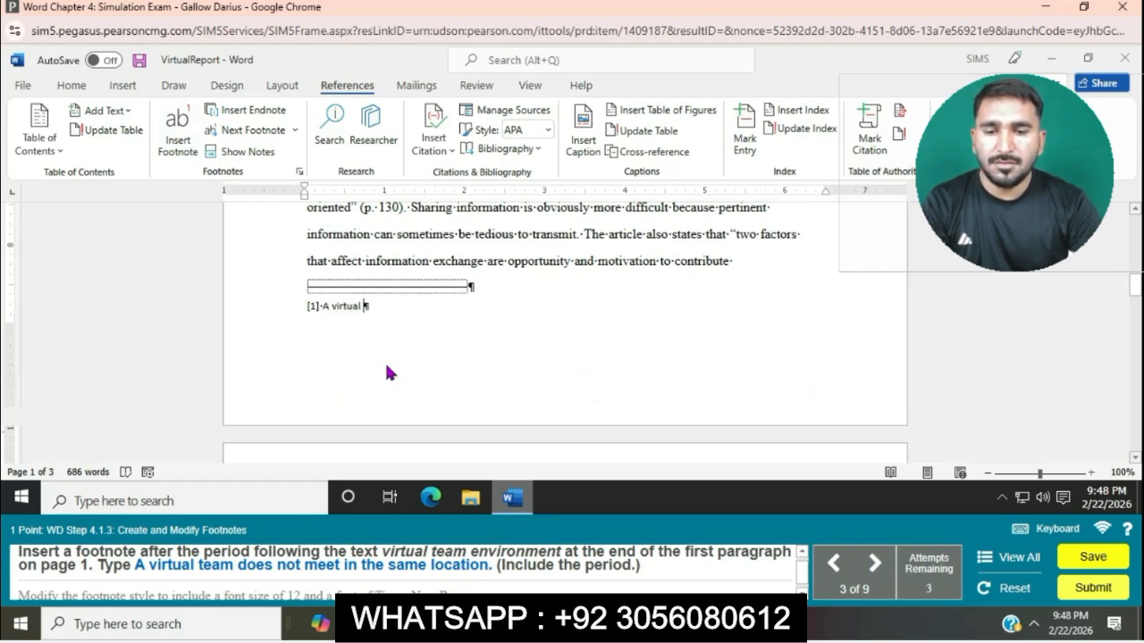
{"action": "type", "text": "team "}
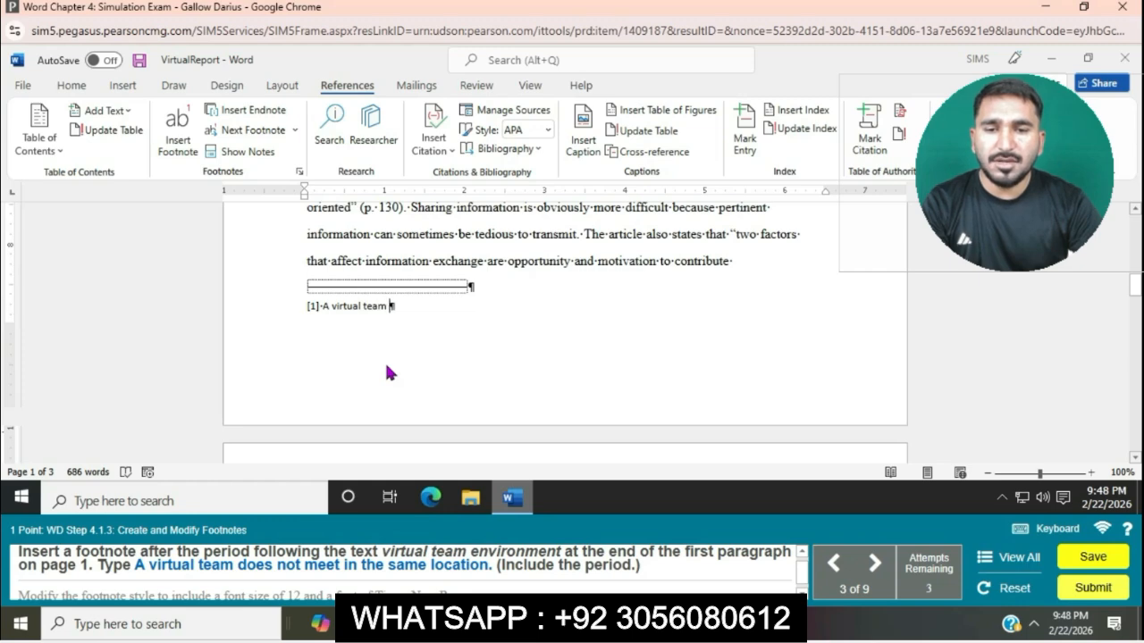
{"action": "type", "text": "does "}
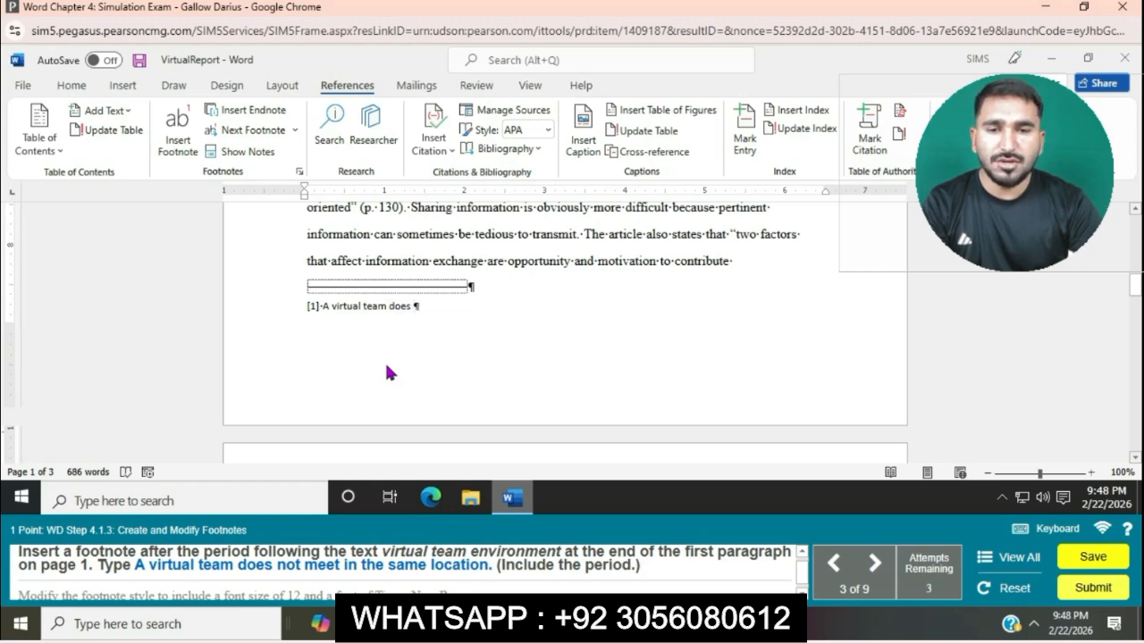
{"action": "type", "text": "not m"}
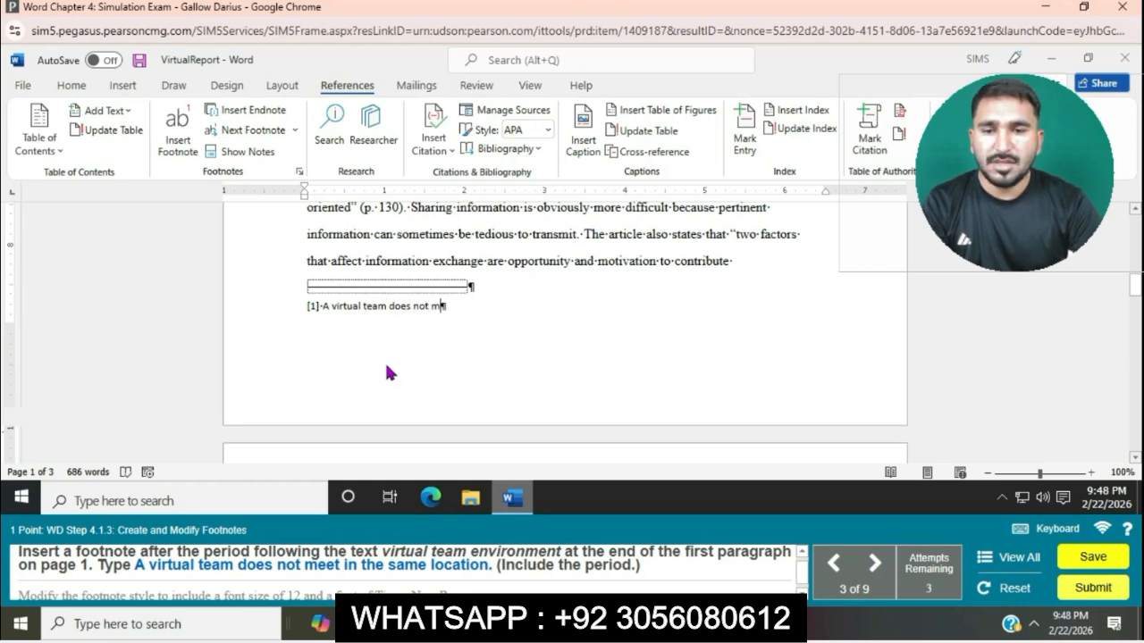
{"action": "type", "text": "eet "}
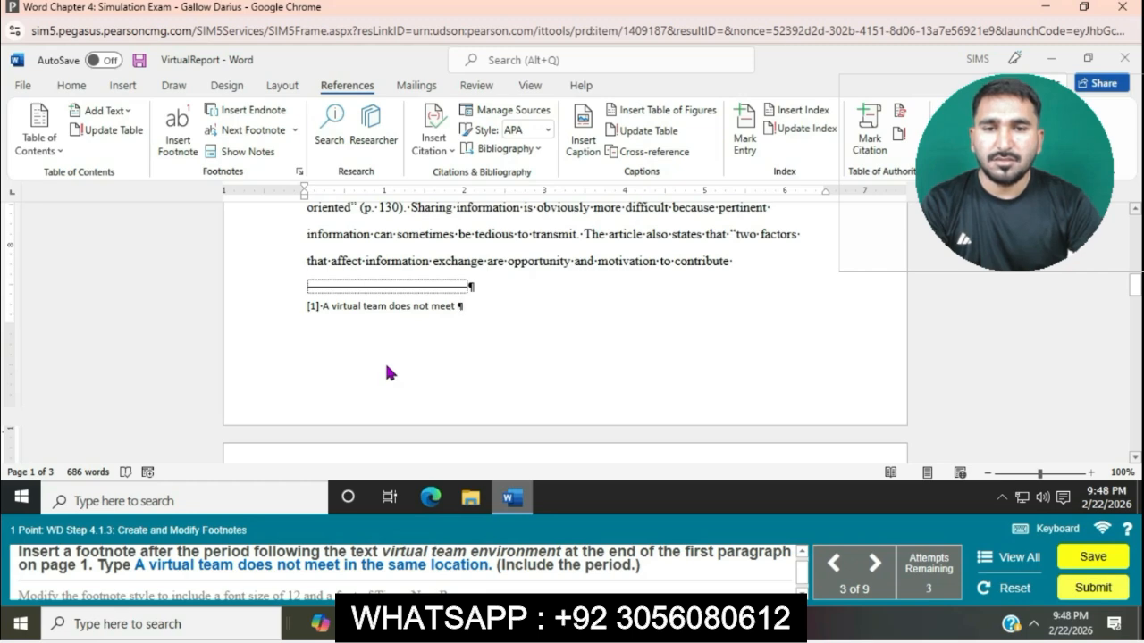
{"action": "type", "text": "in the "}
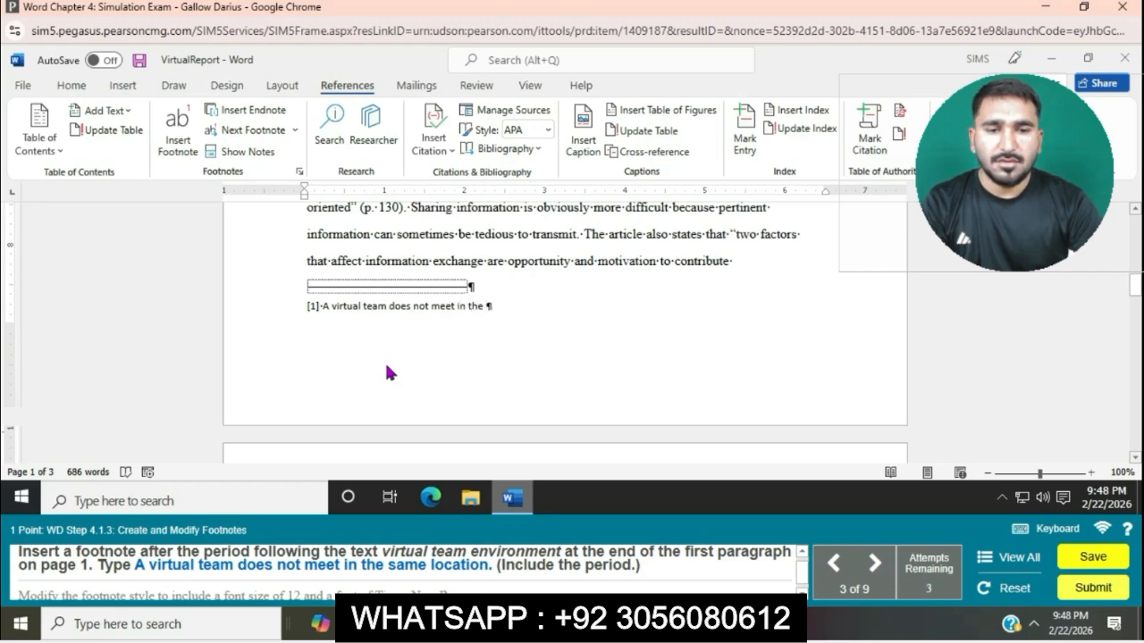
{"action": "type", "text": "same location."}
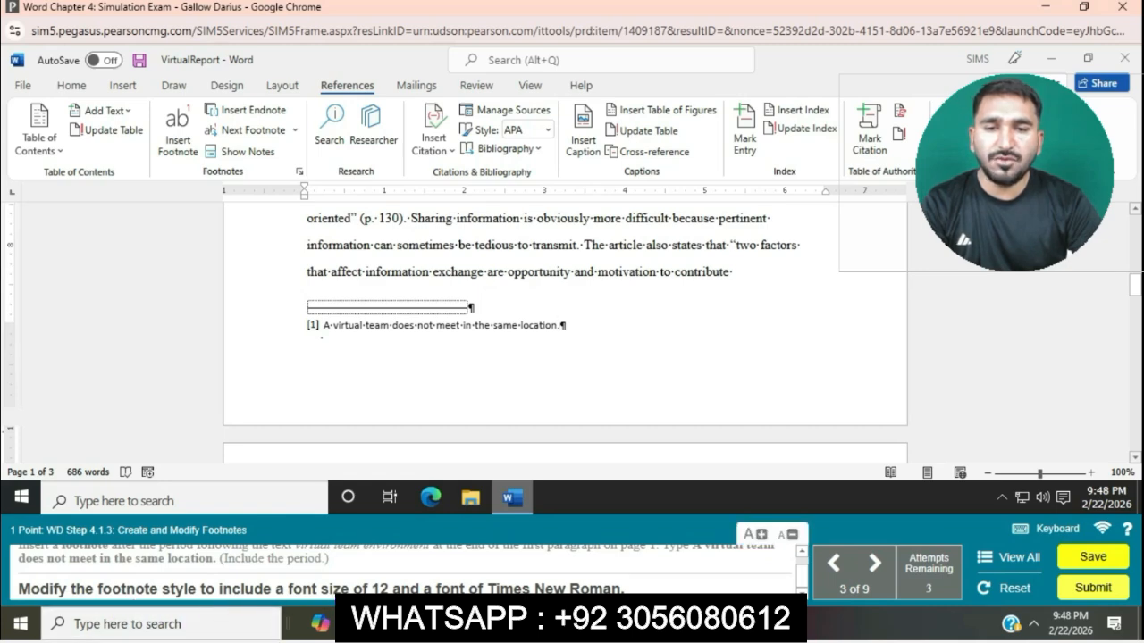
Modify the Footnote Text style to use Times New Roman at 12 pt and apply it to the footnote.
{"action": "right_click", "coordinate": [563, 327]}
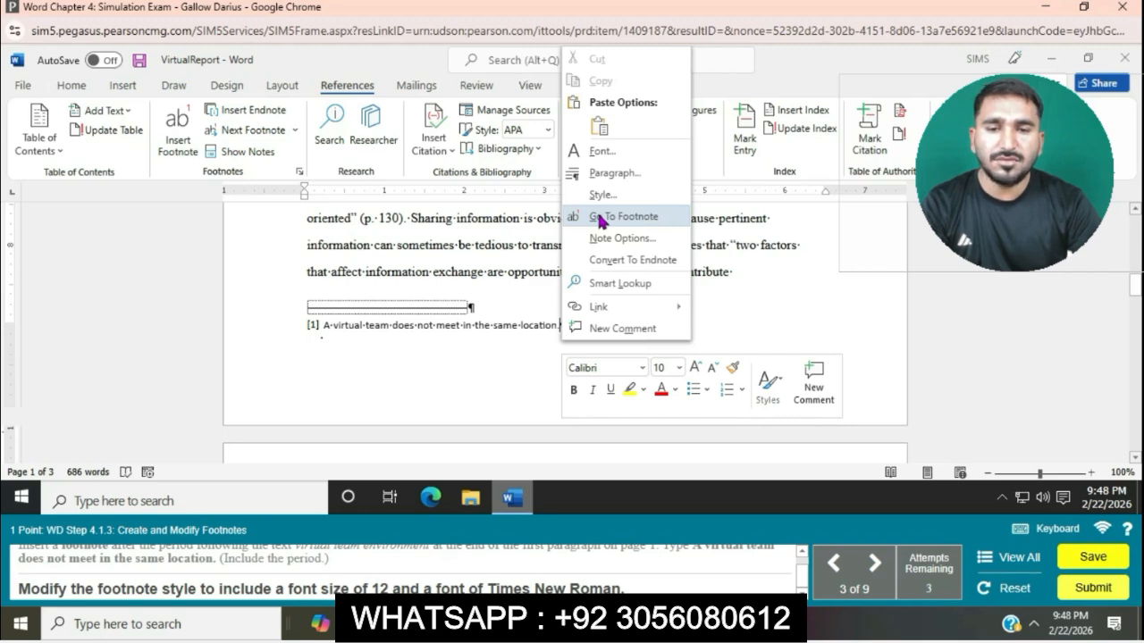
{"action": "left_click", "coordinate": [601, 195]}
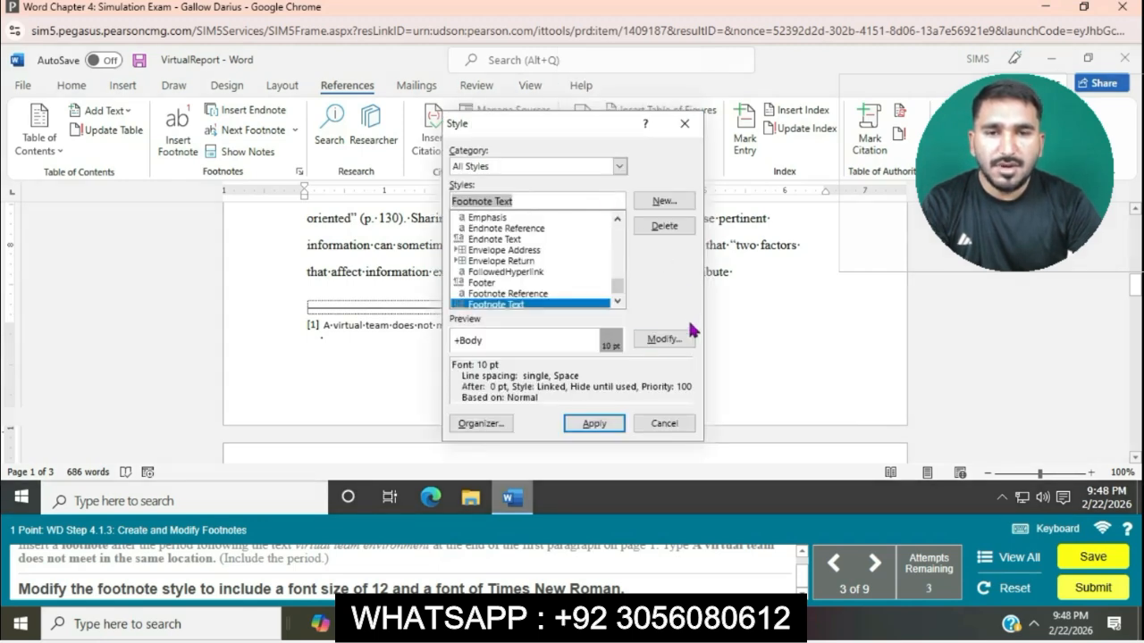
{"action": "left_click", "coordinate": [663, 339]}
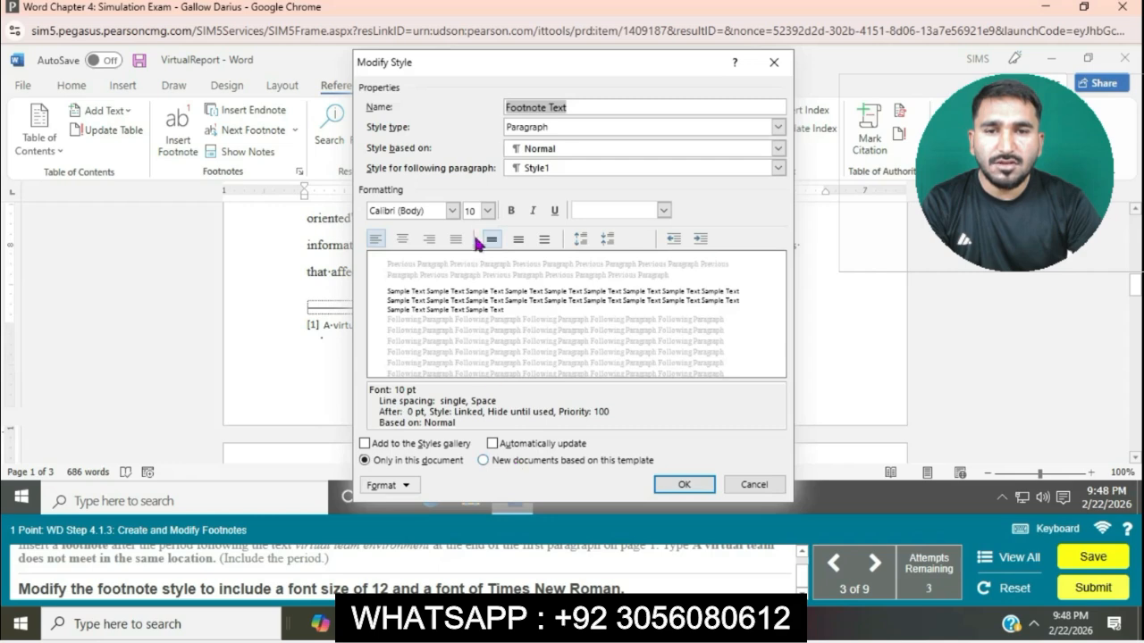
{"action": "left_click", "coordinate": [488, 211]}
{"action": "left_click", "coordinate": [470, 248]}
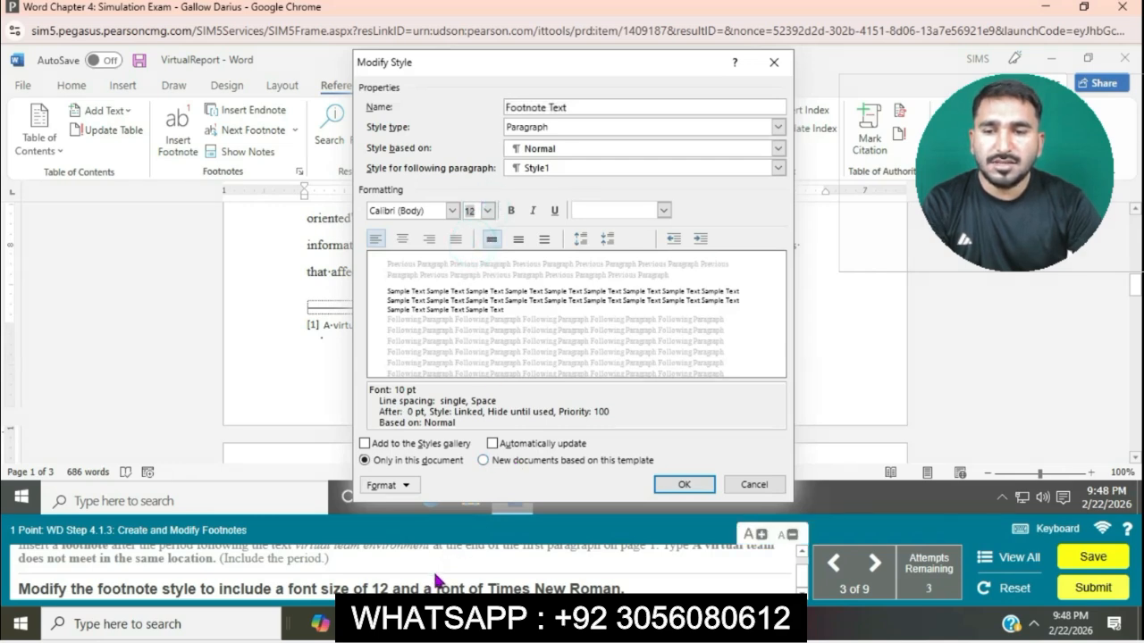
{"action": "left_click", "coordinate": [453, 211]}
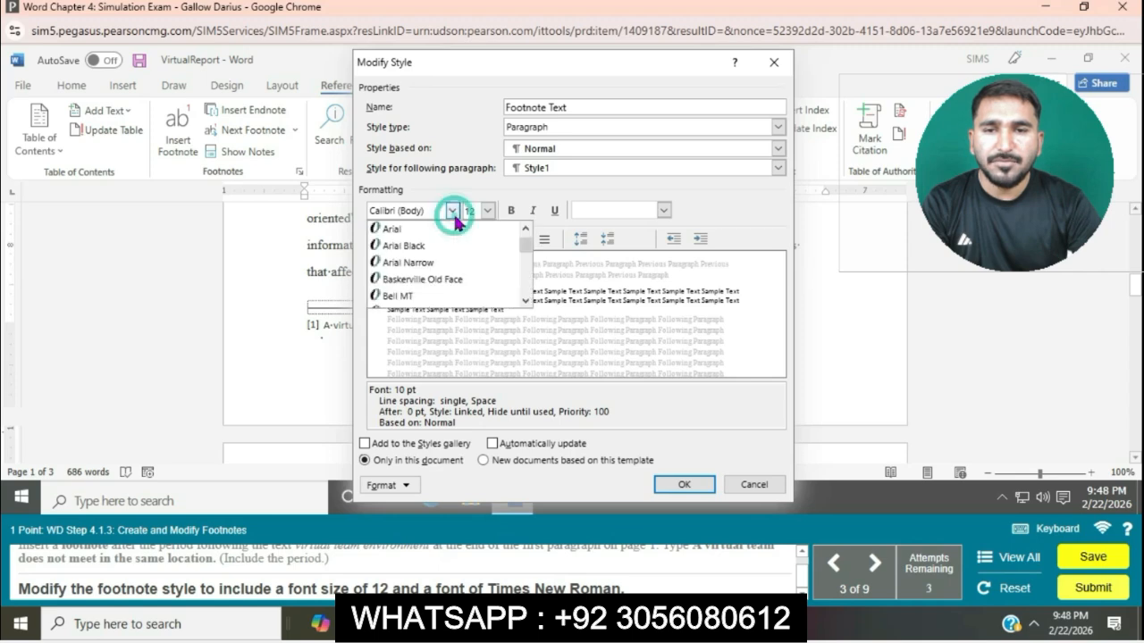
{"action": "scroll", "coordinate": [454, 262], "scroll_direction": "down", "scroll_amount": 10}
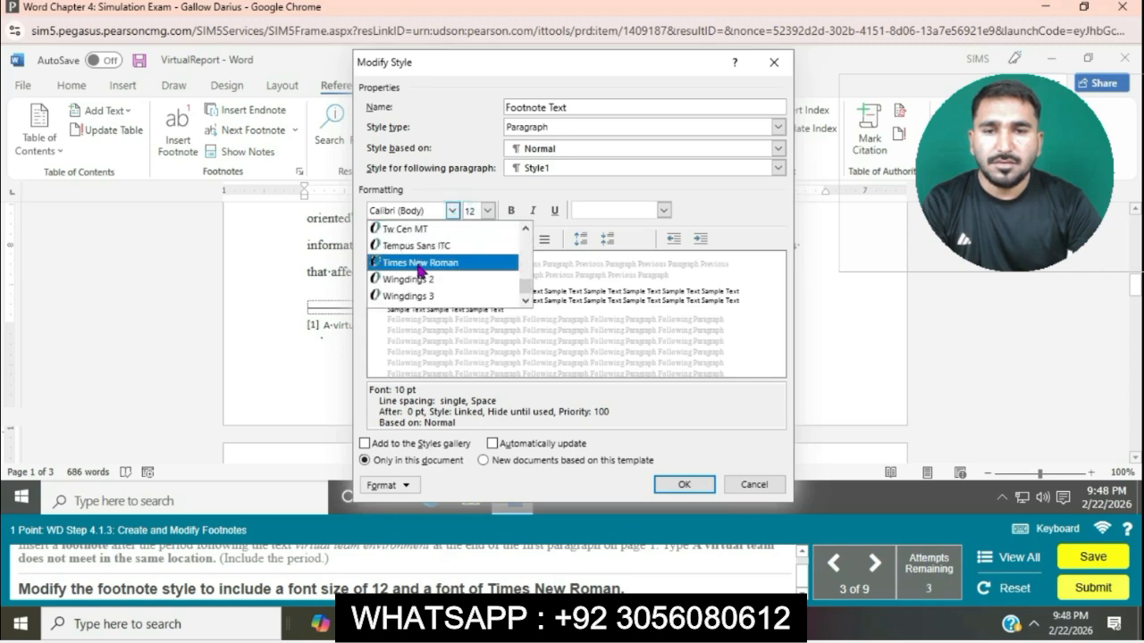
{"action": "left_click", "coordinate": [420, 263]}
{"action": "left_click", "coordinate": [684, 484]}
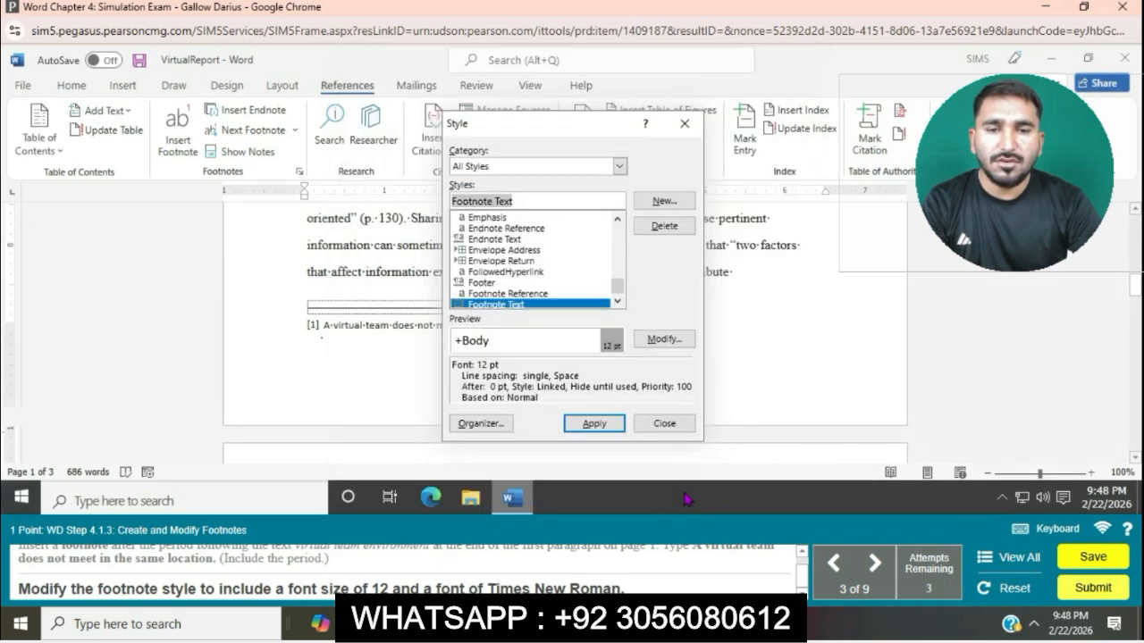
{"action": "left_click", "coordinate": [603, 423]}
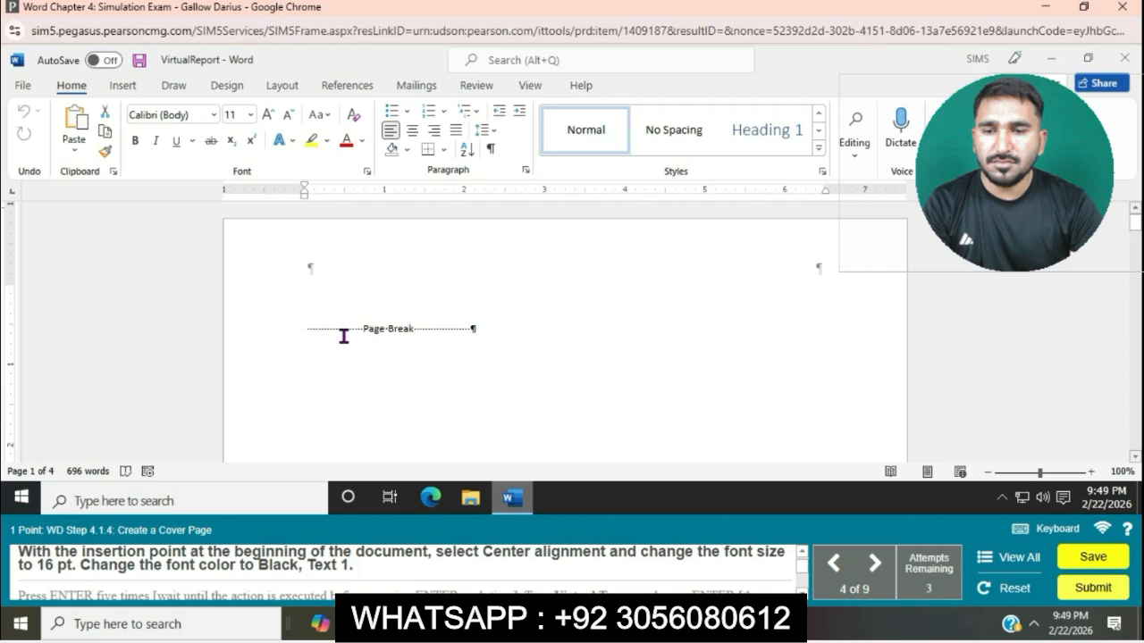
At the beginning of the cover page, set center alignment, font size 16 pt and font color Black, Text 1.
{"action": "left_click", "coordinate": [413, 130]}
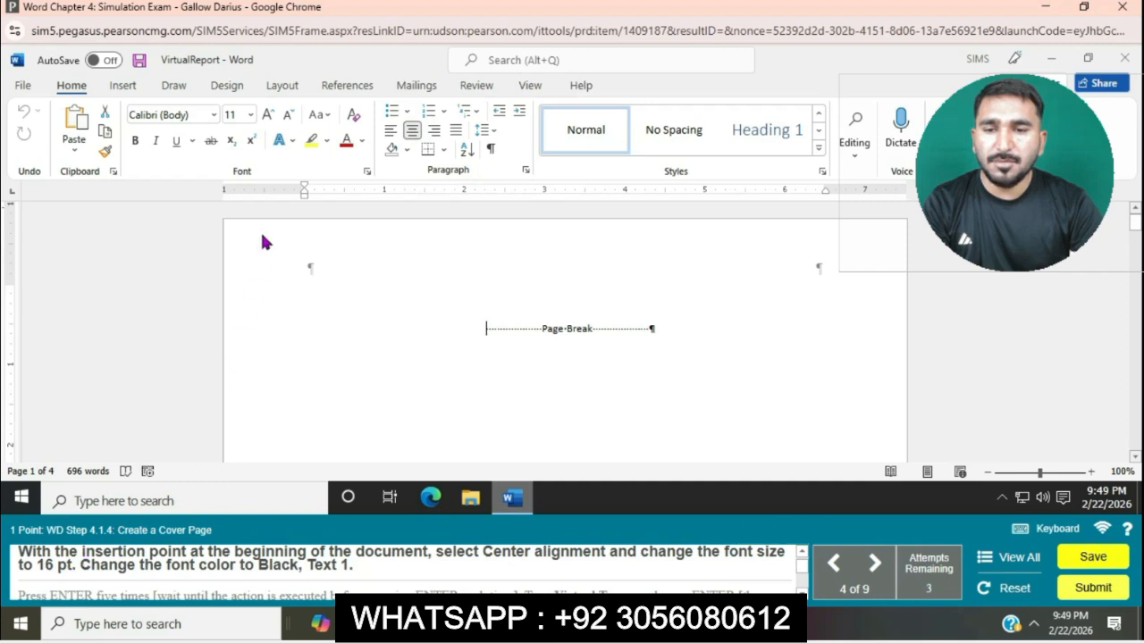
{"action": "left_click", "coordinate": [251, 114]}
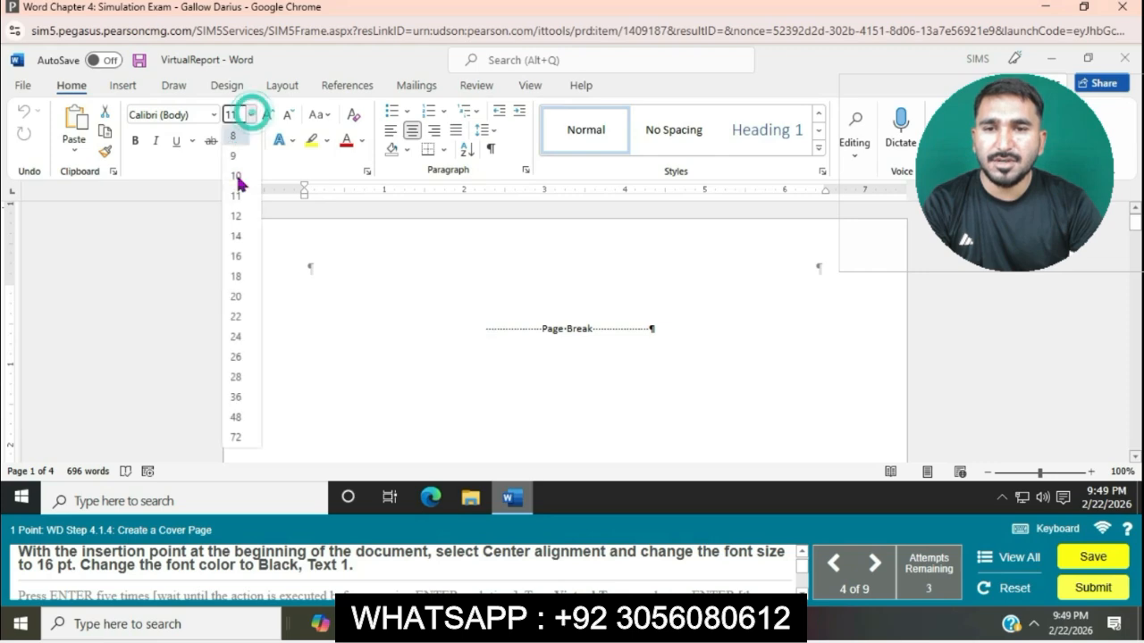
{"action": "left_click", "coordinate": [237, 258]}
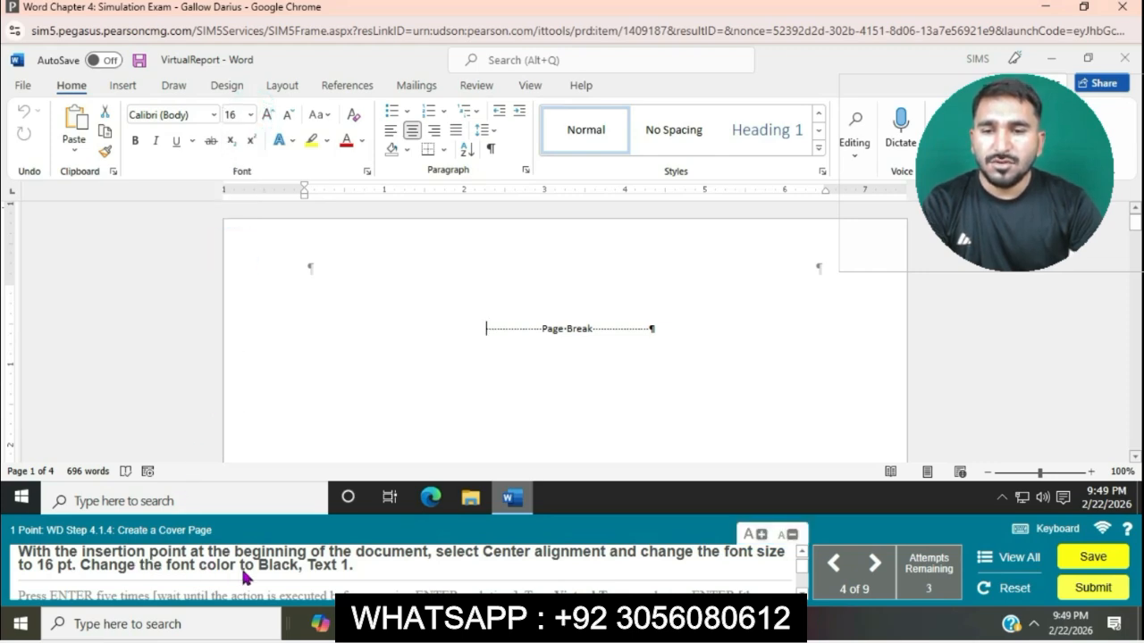
{"action": "left_click", "coordinate": [362, 142]}
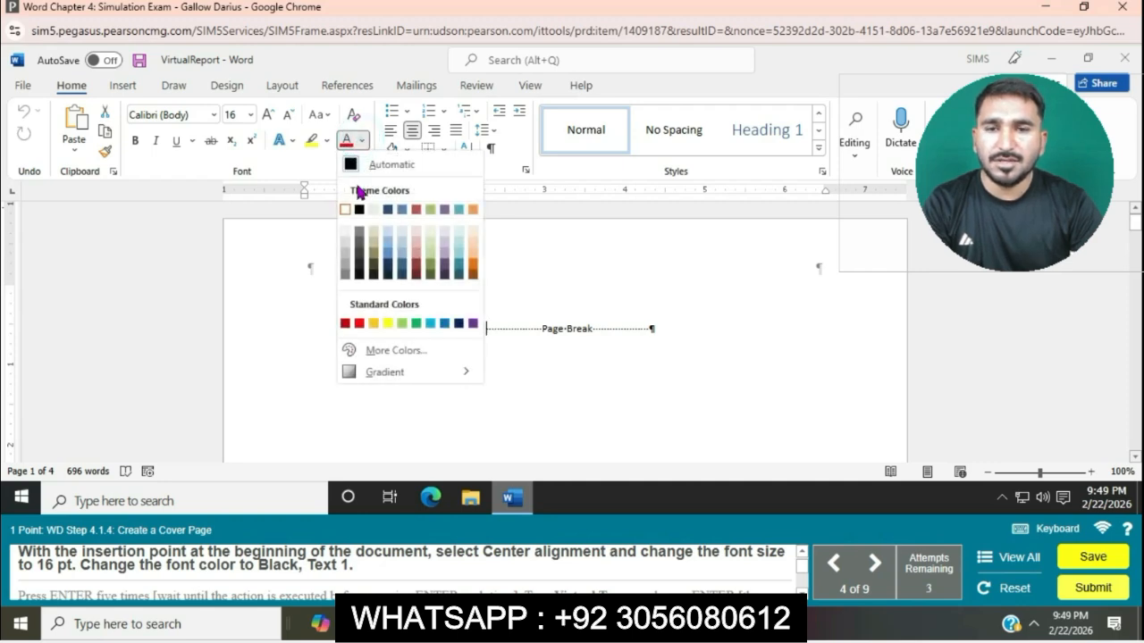
{"action": "left_click", "coordinate": [359, 209]}
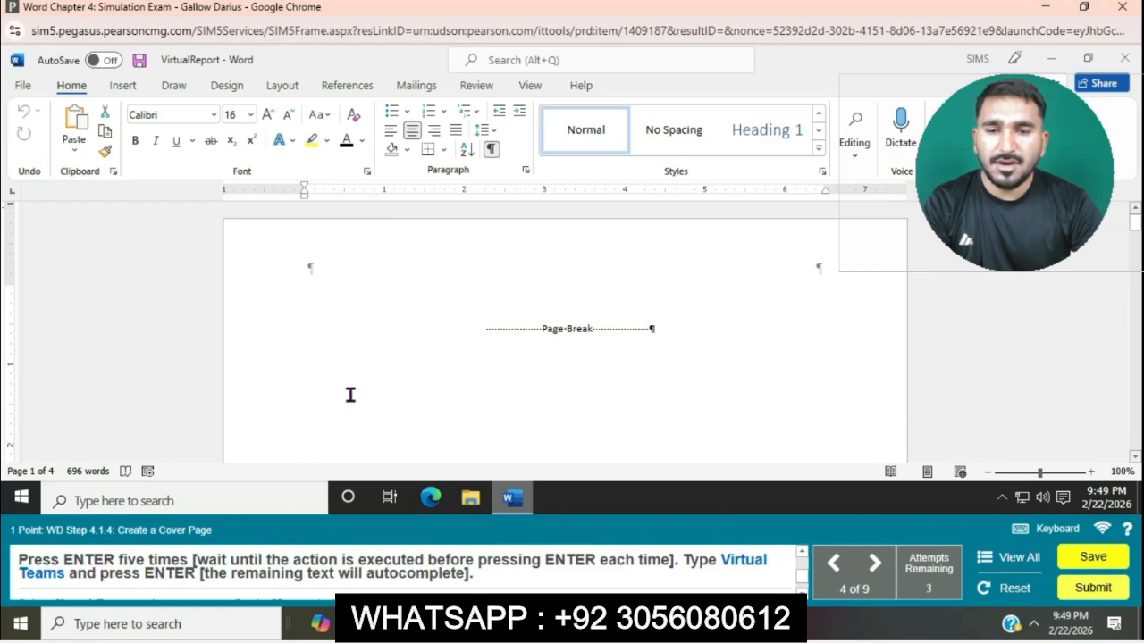
Add five blank lines above the page break on the cover page, followed by the title "Virtual Teams" and a new line.
{"action": "key", "text": "Return"}
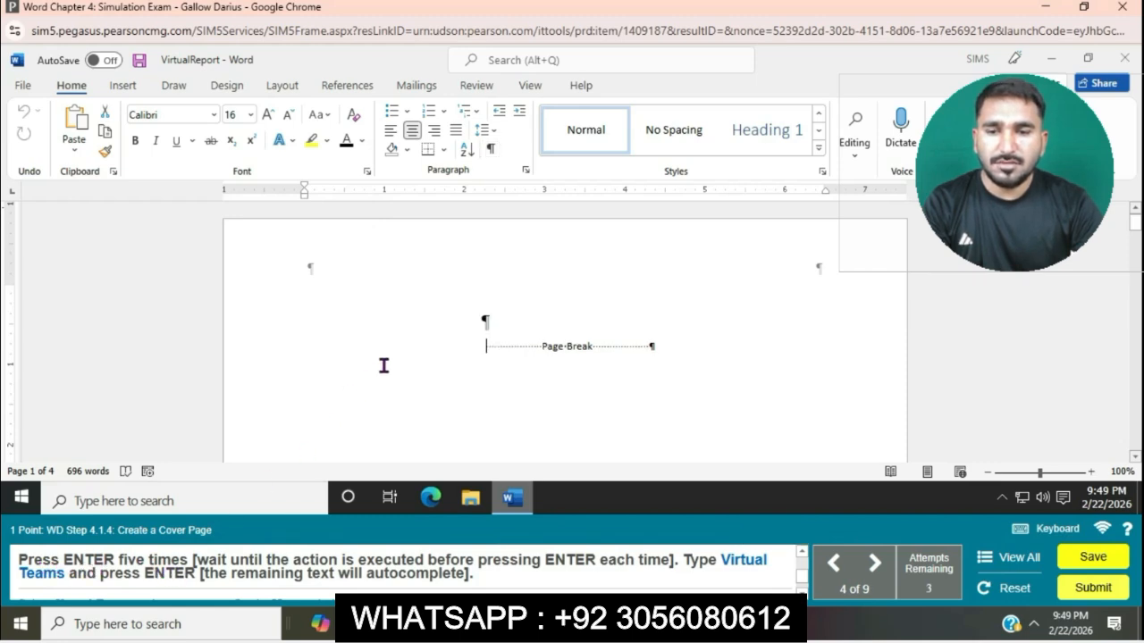
{"action": "key", "text": "Return"}
{"action": "key", "text": "Return"}
{"action": "key", "text": "Return"}
{"action": "key", "text": "Return"}
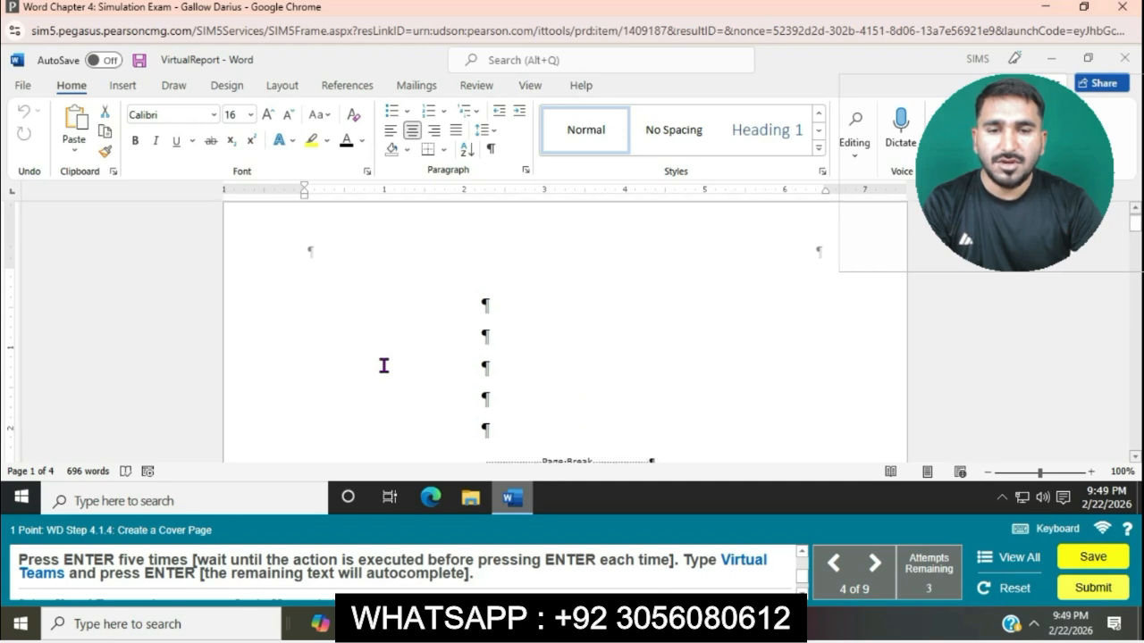
{"action": "type", "text": "Vi"}
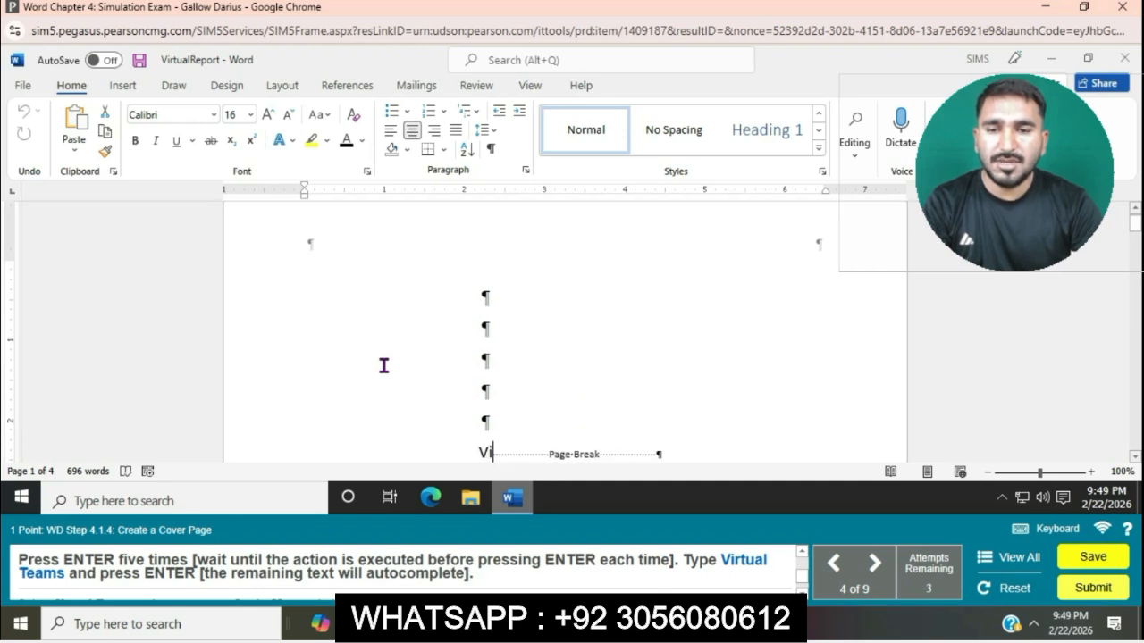
{"action": "type", "text": "rtual Teams"}
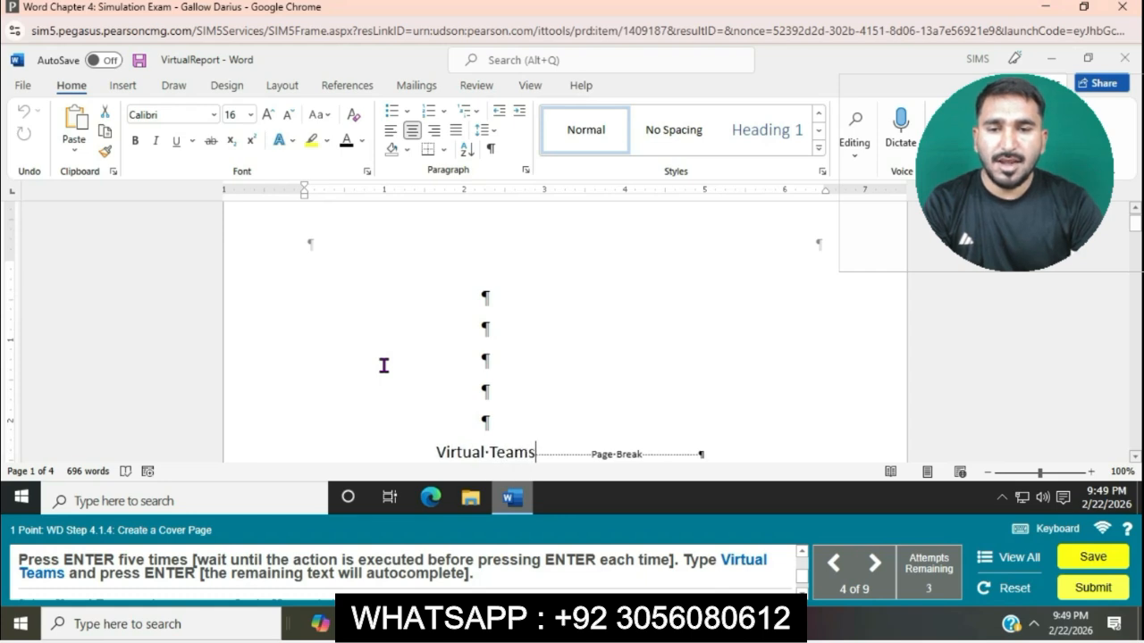
{"action": "key", "text": "Return"}
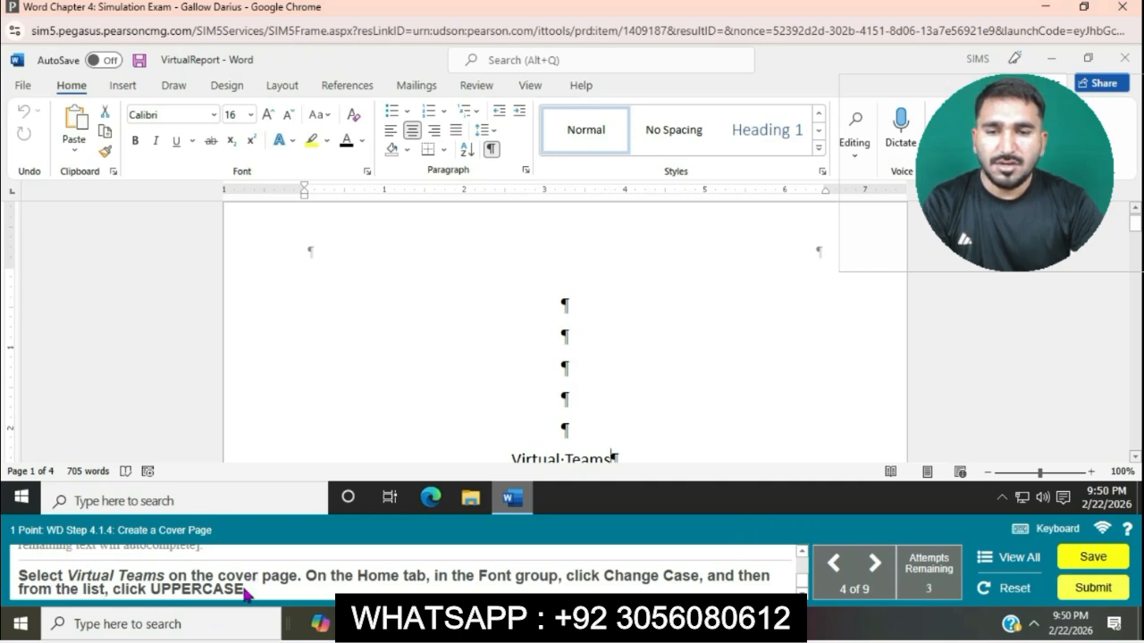
Change the case of the Virtual Teams title on the cover page to UPPERCASE.
{"action": "scroll", "coordinate": [649, 335], "scroll_direction": "down", "scroll_amount": 3}
{"action": "left_click", "coordinate": [505, 368]}
{"action": "left_click_drag", "start_coordinate": [505, 367], "coordinate": [615, 366]}
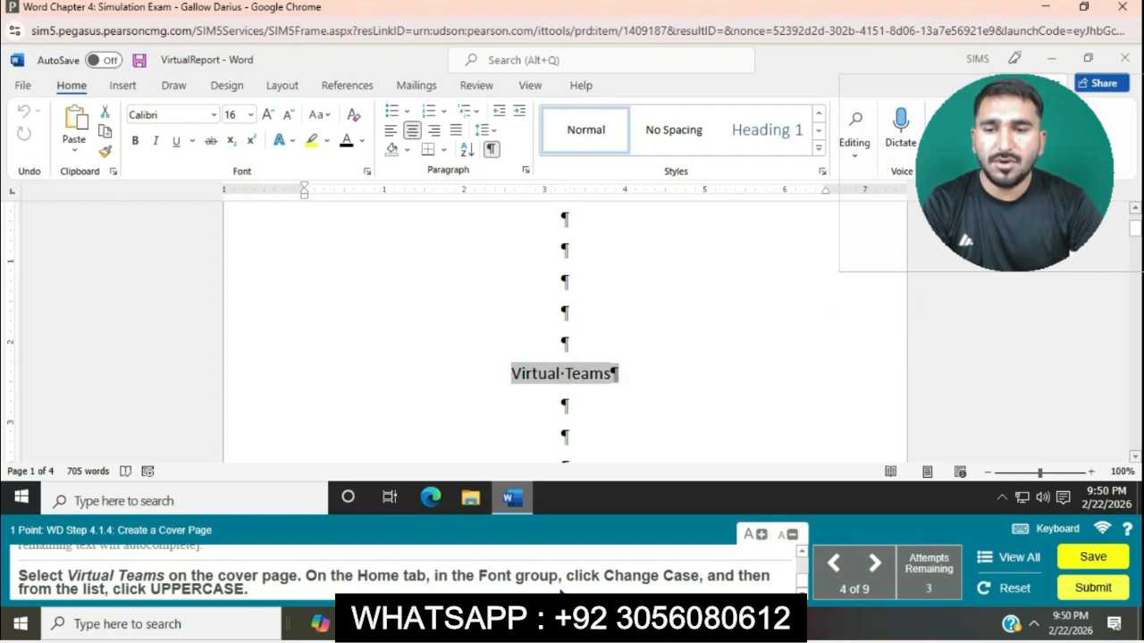
{"action": "left_click", "coordinate": [327, 115]}
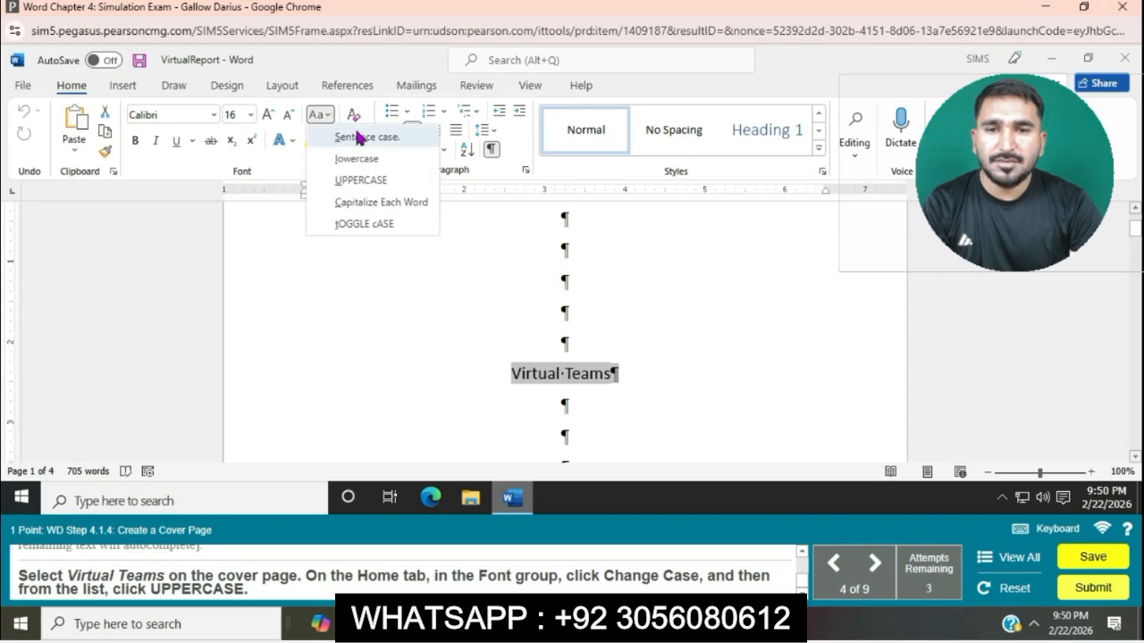
{"action": "left_click", "coordinate": [368, 180]}
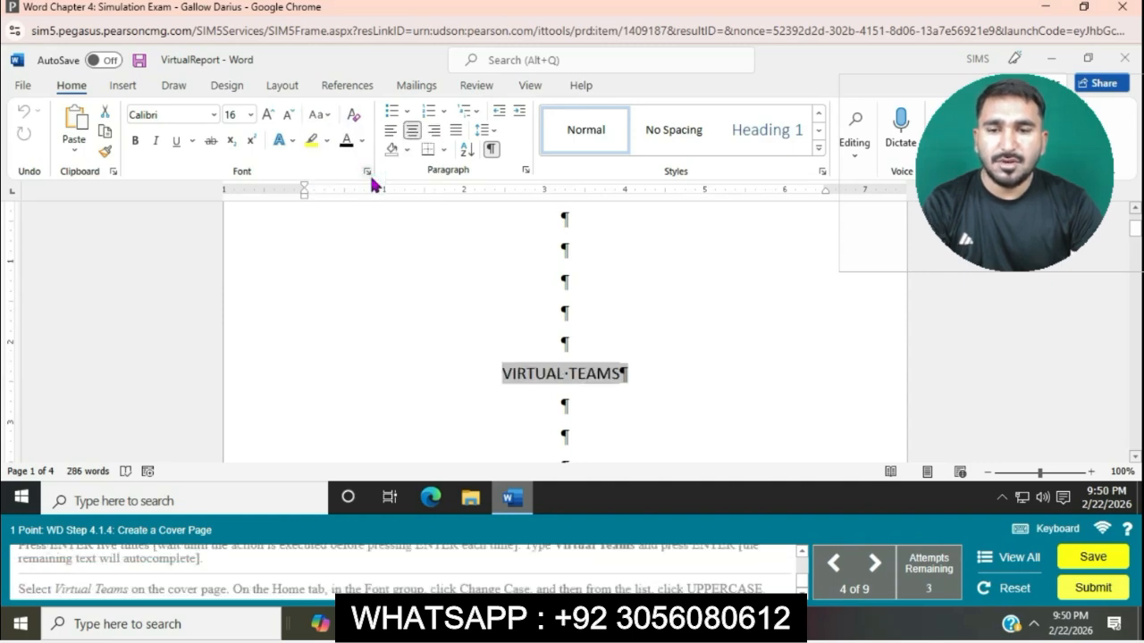